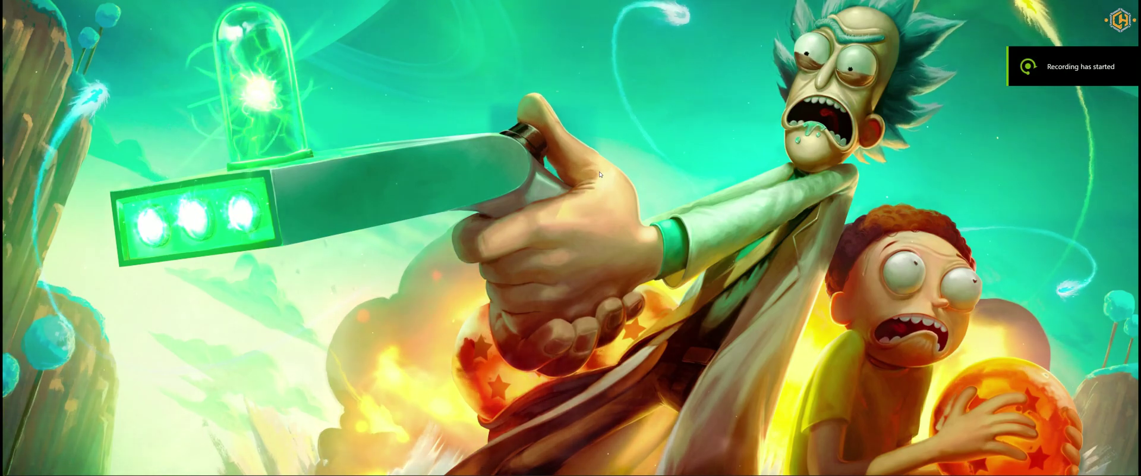
Step: Launch Cheat Happens Aurora and let its signed-in Home page load
{"action": "mouse_move", "coordinate": [600, 475]}
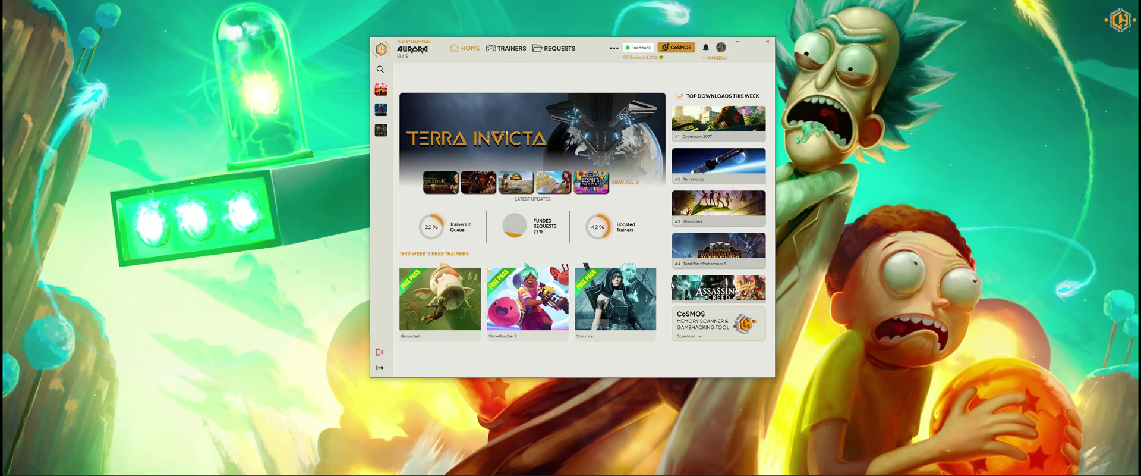
Step: Start the newest Terra Invicta trainer version, then return to Home
{"action": "left_click", "coordinate": [519, 132]}
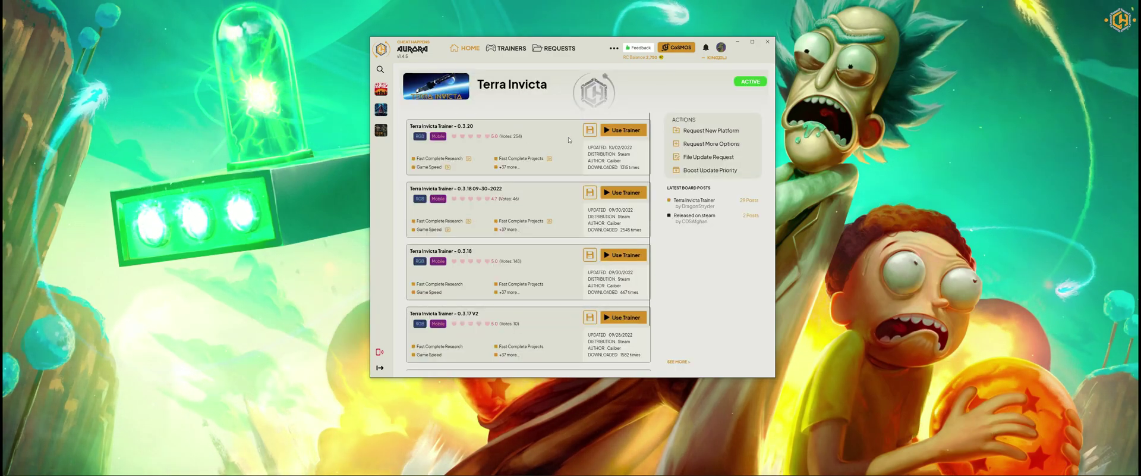
{"action": "left_click", "coordinate": [624, 130]}
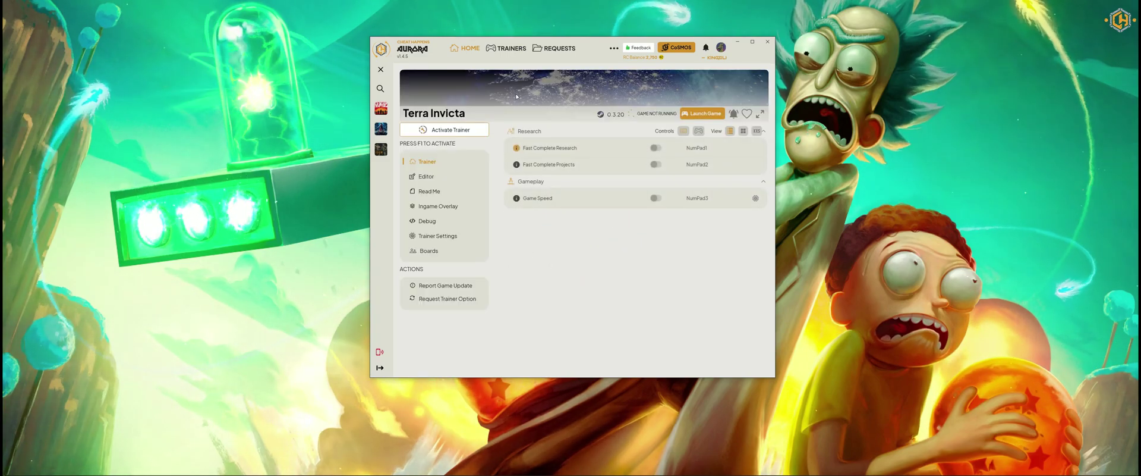
{"action": "left_click", "coordinate": [466, 49]}
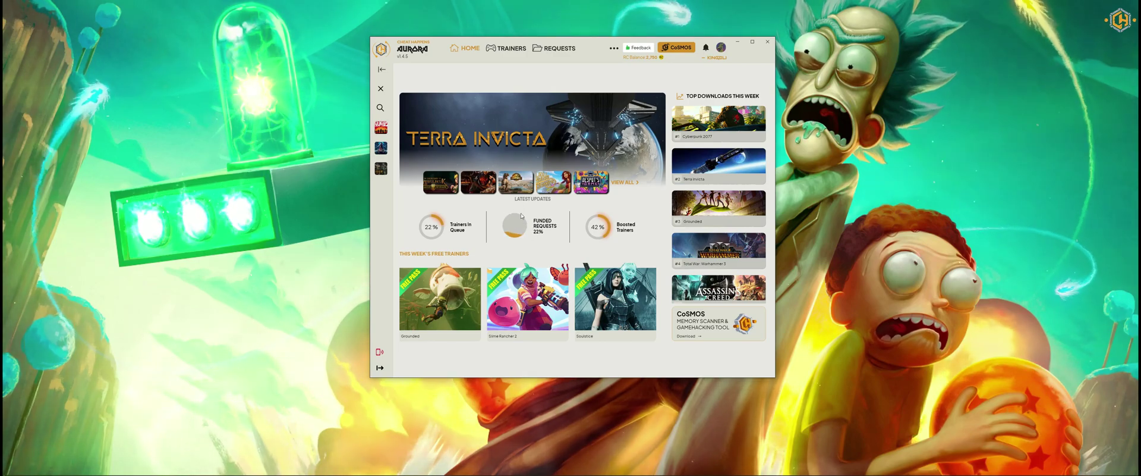
Step: Add credits to the embr trainer request on the Requests page, then go back Home
{"action": "left_click", "coordinate": [431, 226]}
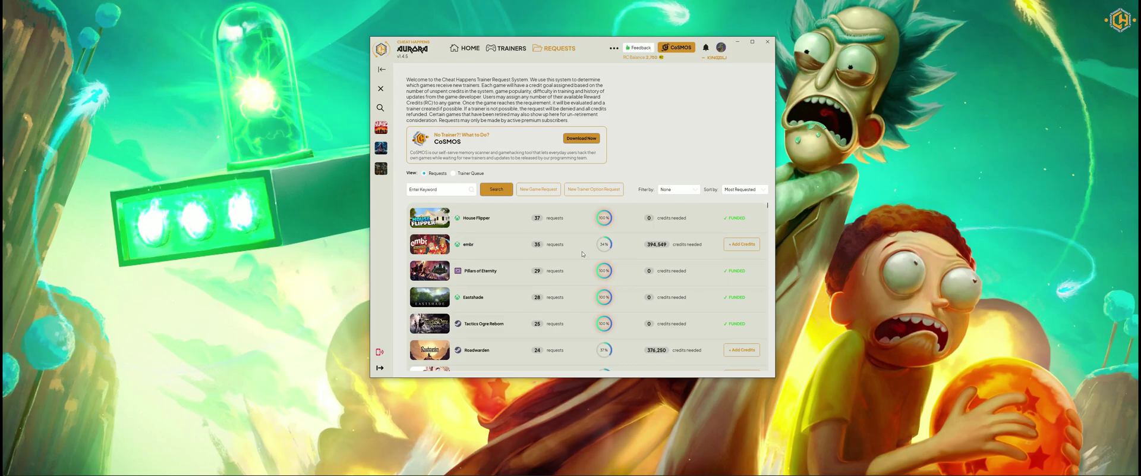
{"action": "left_click", "coordinate": [742, 243]}
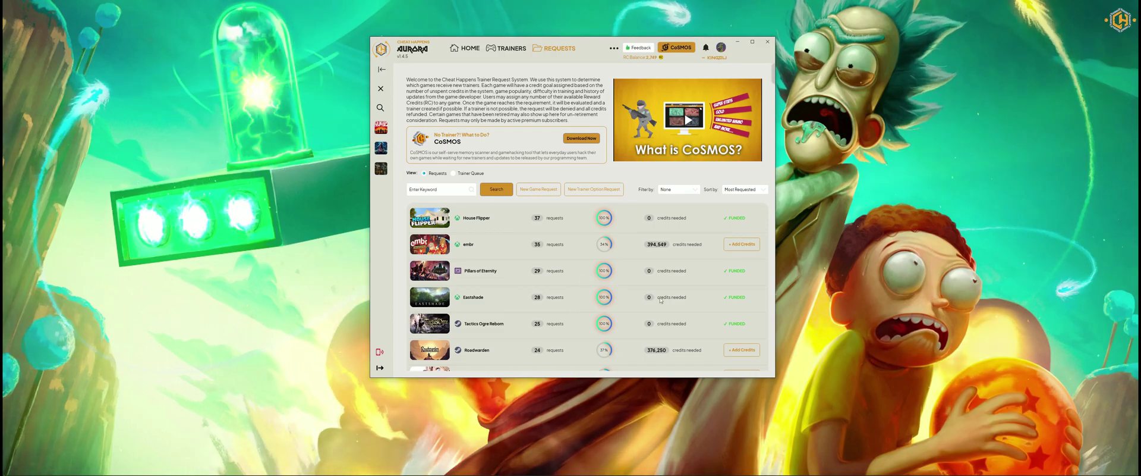
{"action": "left_click", "coordinate": [463, 49]}
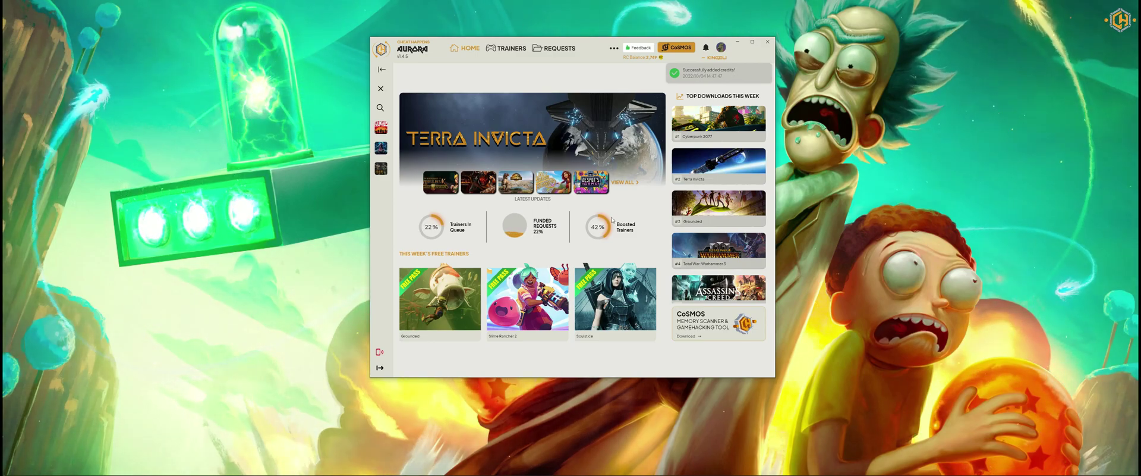
Step: Open the Thunder Tier One trainer from the sidebar, then close it
{"action": "double_click", "coordinate": [380, 147]}
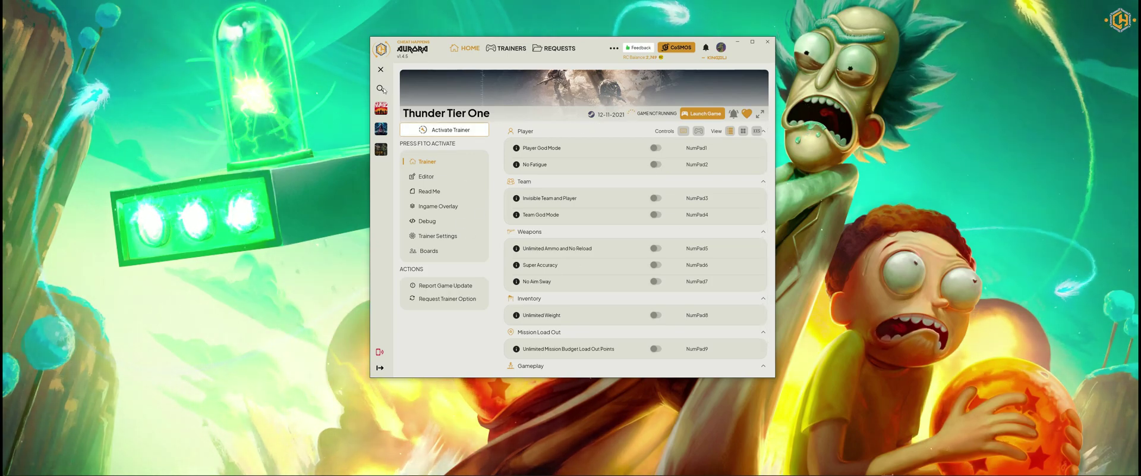
{"action": "left_click", "coordinate": [381, 70]}
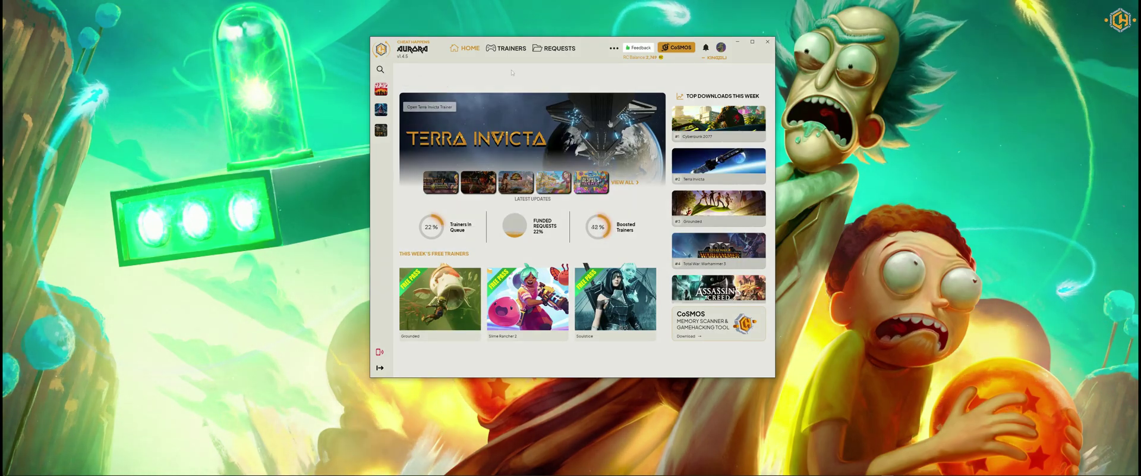
{"action": "left_click", "coordinate": [506, 49]}
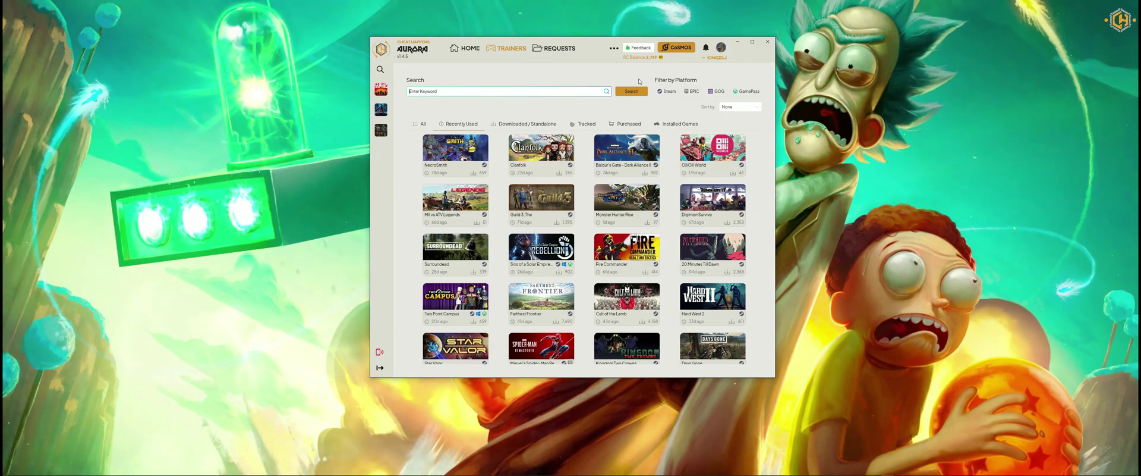
Step: Sort the trainer library by Recently Added, filter to Steam, re-sort by name, and preview 20 Minutes Till Dawn
{"action": "left_click", "coordinate": [740, 107]}
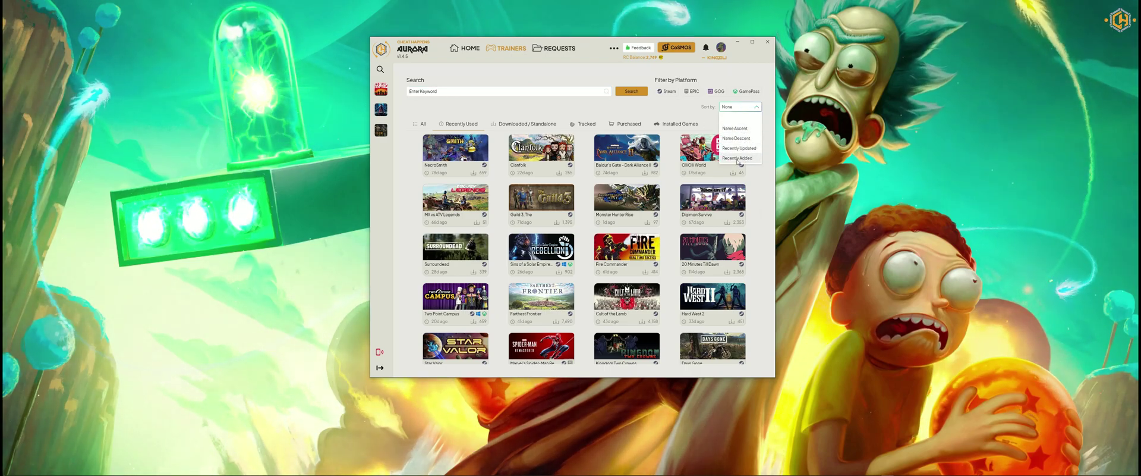
{"action": "left_click", "coordinate": [737, 158]}
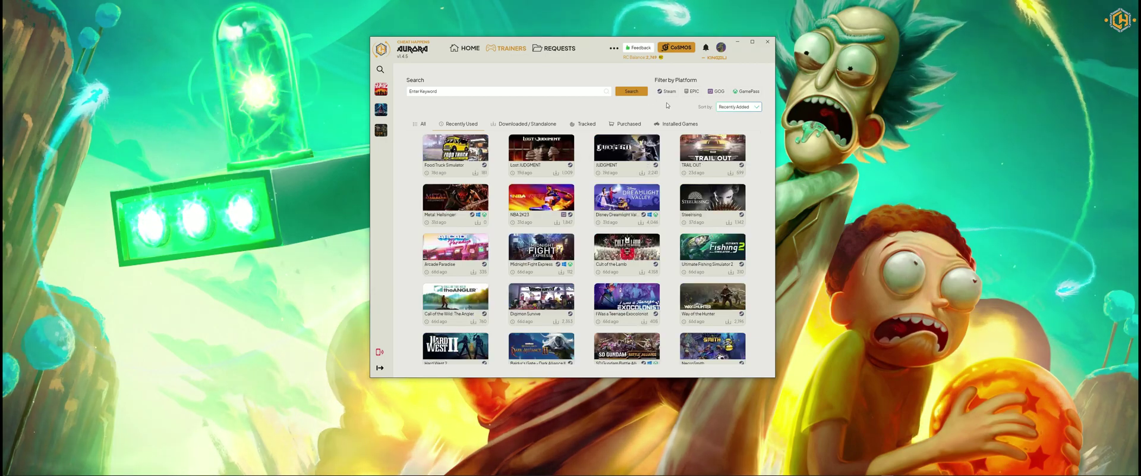
{"action": "left_click", "coordinate": [667, 92]}
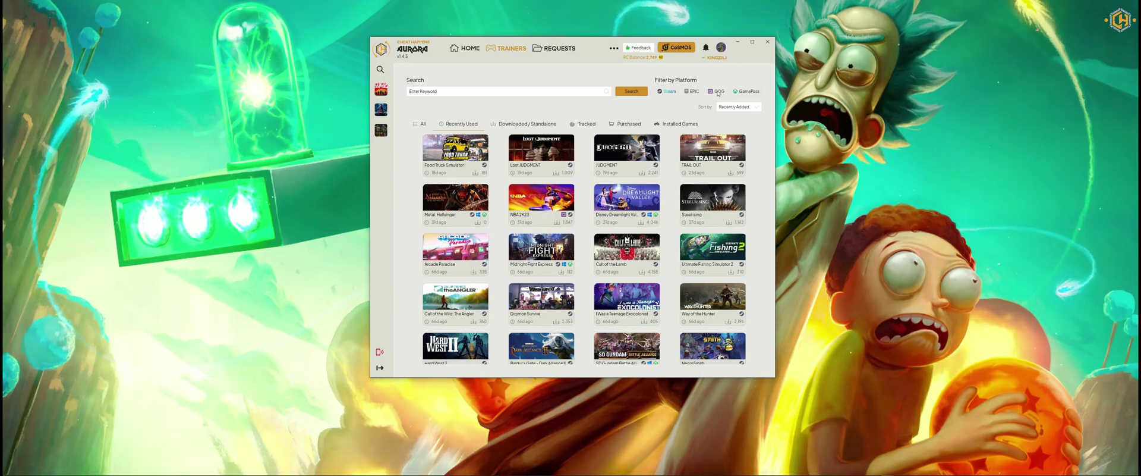
{"action": "left_click", "coordinate": [746, 107]}
{"action": "left_click", "coordinate": [733, 127]}
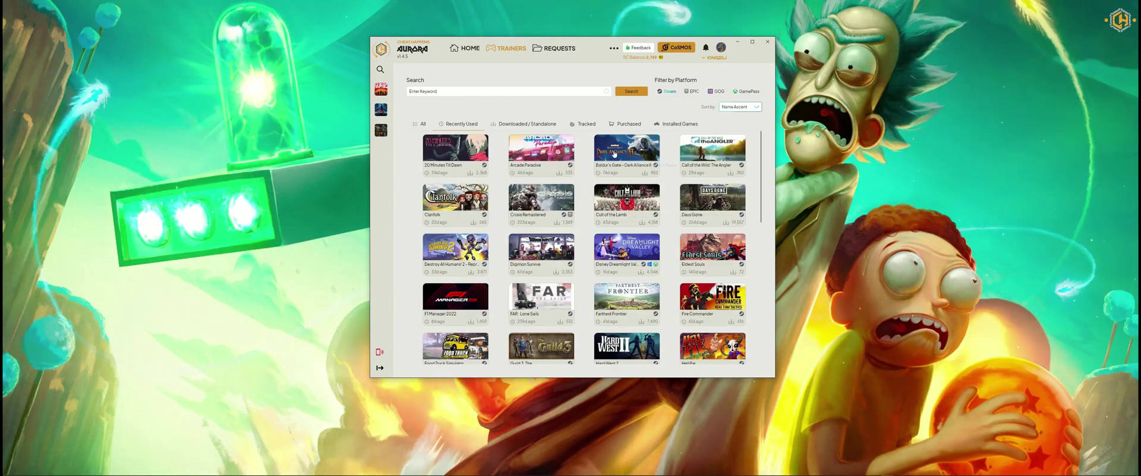
{"action": "left_click", "coordinate": [455, 148]}
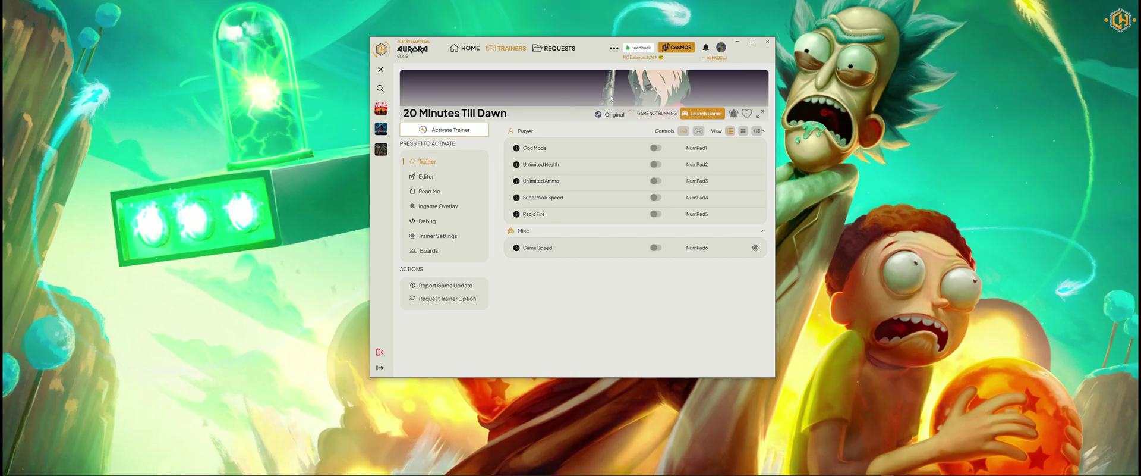
{"action": "left_click", "coordinate": [506, 48]}
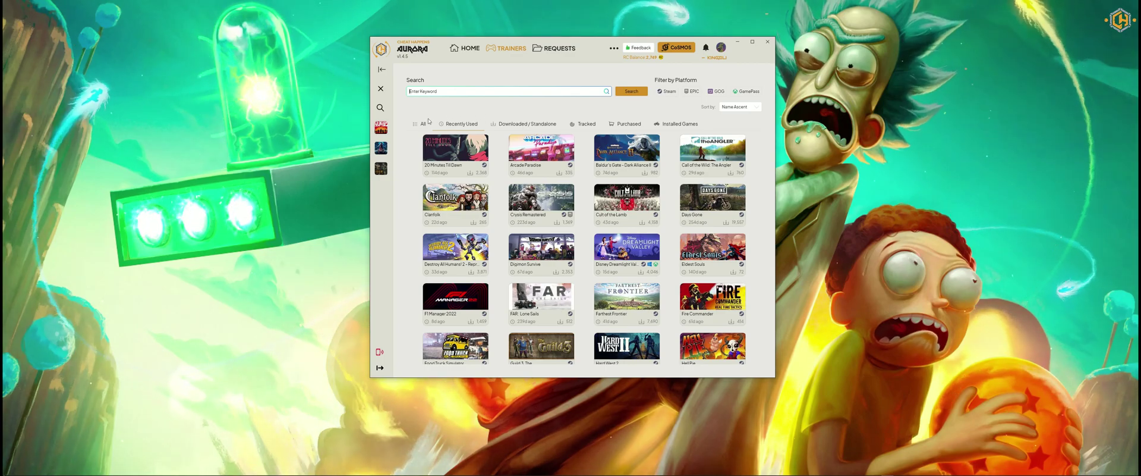
Step: Switch through Downloaded/Standalone, Tracked, Purchased and Installed Games tabs, then close the running trainer
{"action": "left_click", "coordinate": [535, 125]}
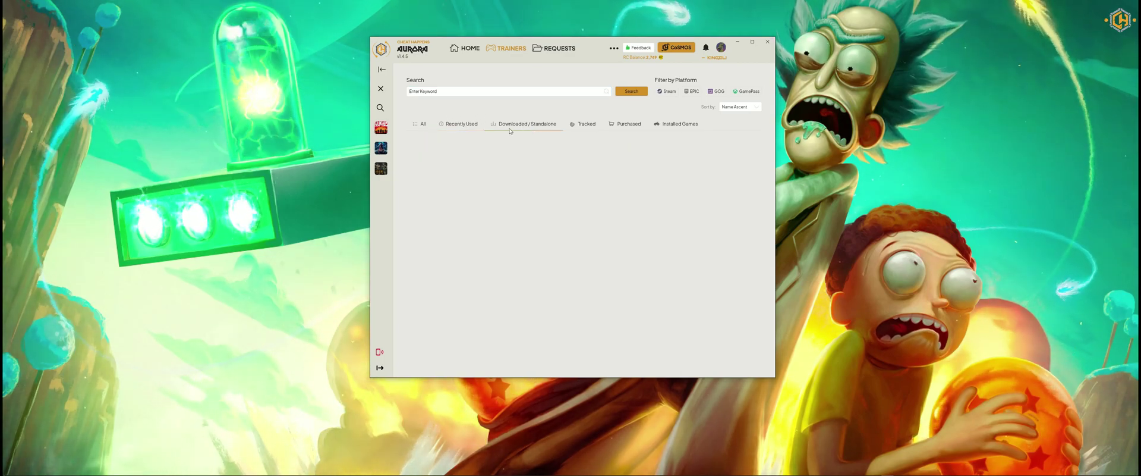
{"action": "left_click", "coordinate": [588, 125]}
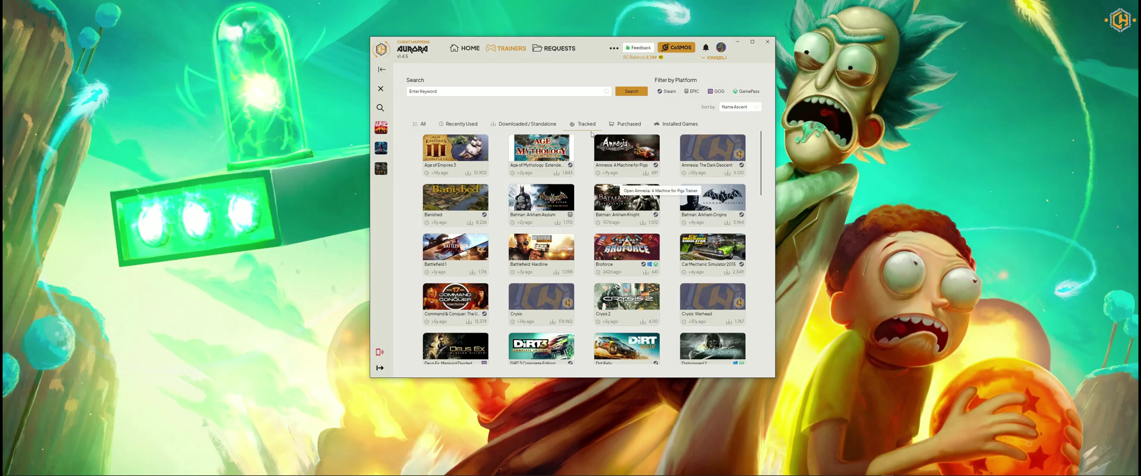
{"action": "left_click", "coordinate": [630, 124]}
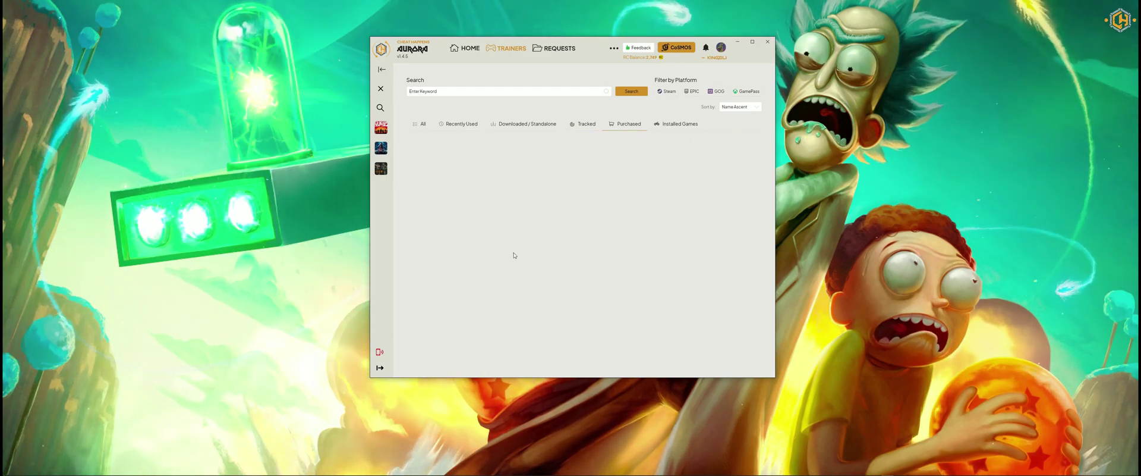
{"action": "left_click", "coordinate": [679, 125]}
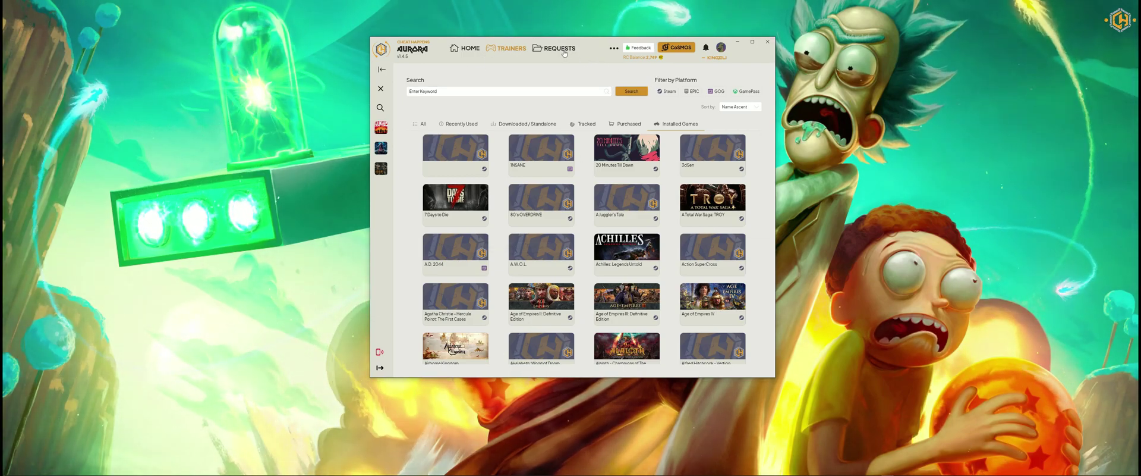
{"action": "left_click", "coordinate": [505, 52]}
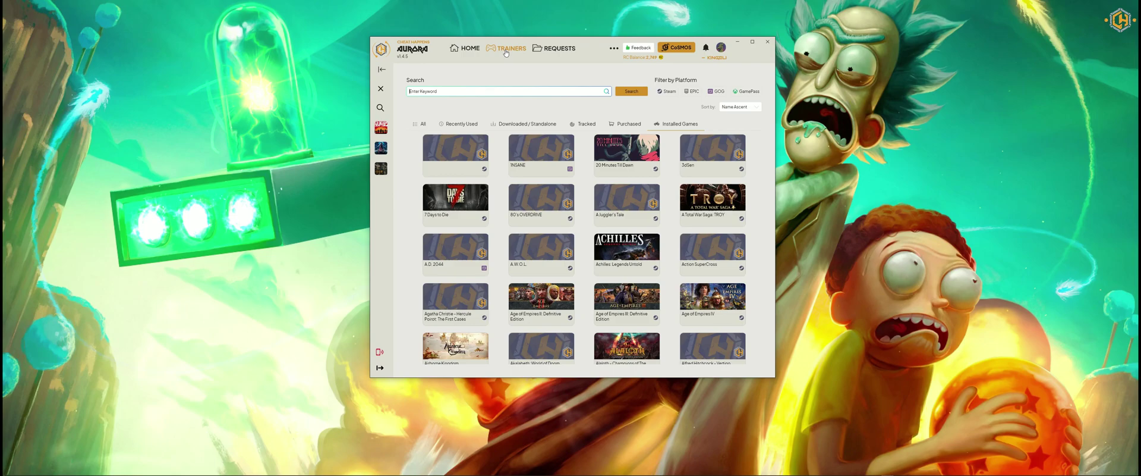
{"action": "left_click", "coordinate": [381, 89]}
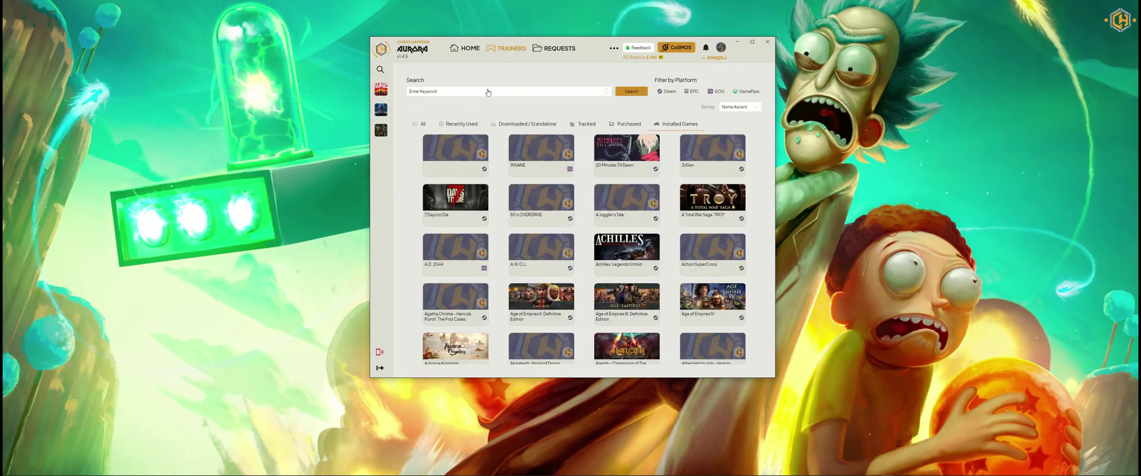
Step: Search 'RED DEAD', launch Red Dead Redemption 2 with its trainer, then view trainer Requests
{"action": "left_click", "coordinate": [481, 91]}
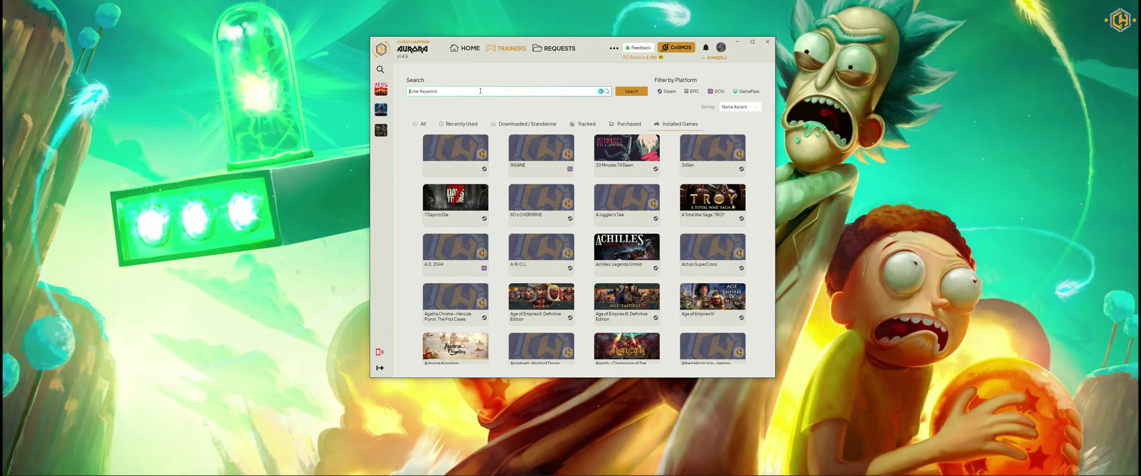
{"action": "type", "text": "RED DEAD"}
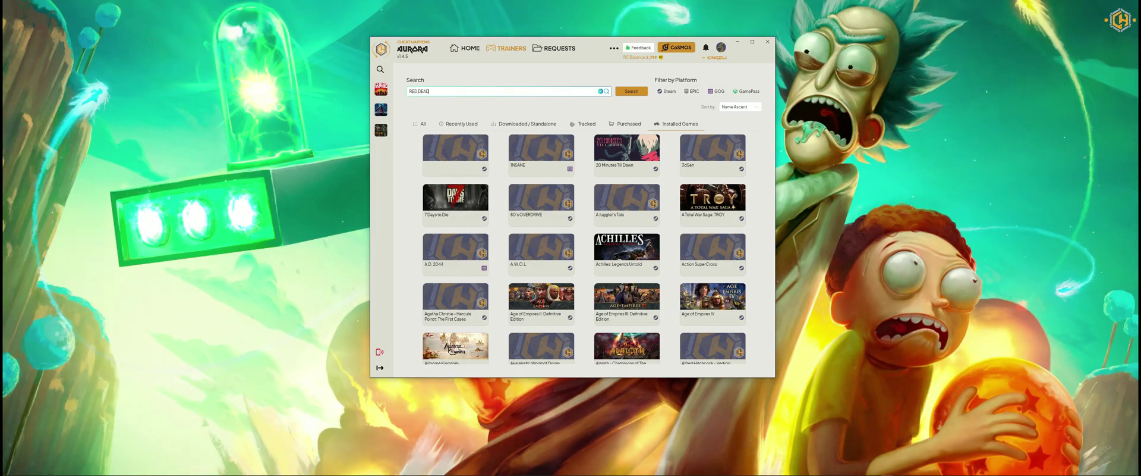
{"action": "key", "text": "Return"}
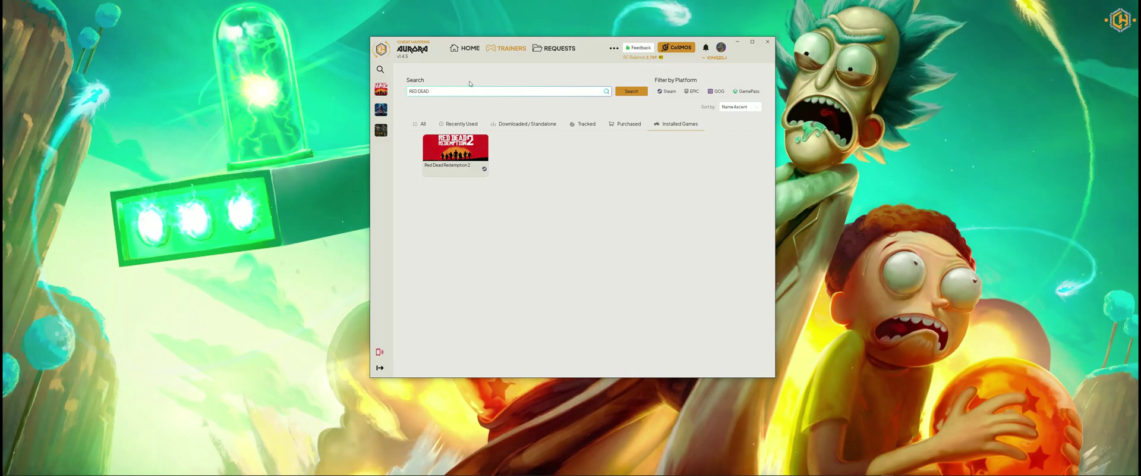
{"action": "left_click", "coordinate": [464, 151]}
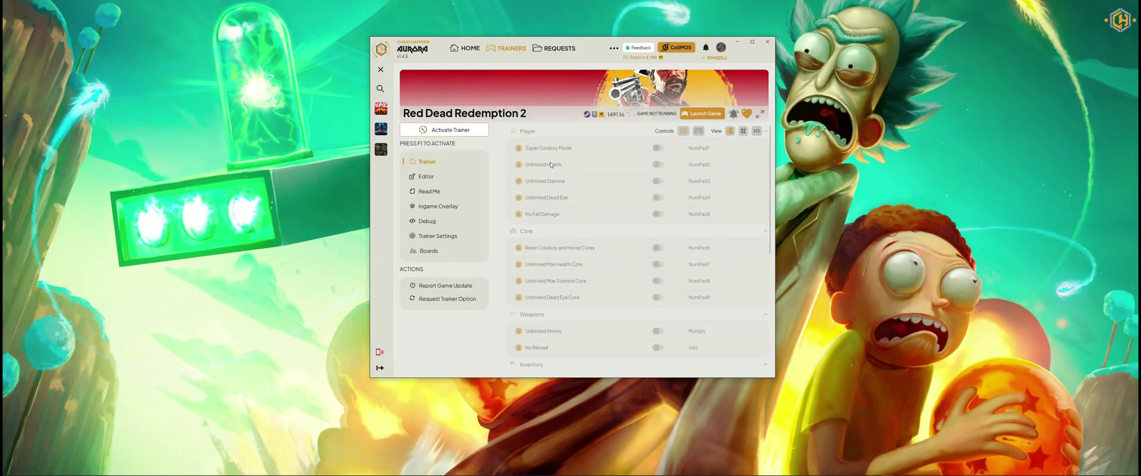
{"action": "left_click", "coordinate": [507, 49]}
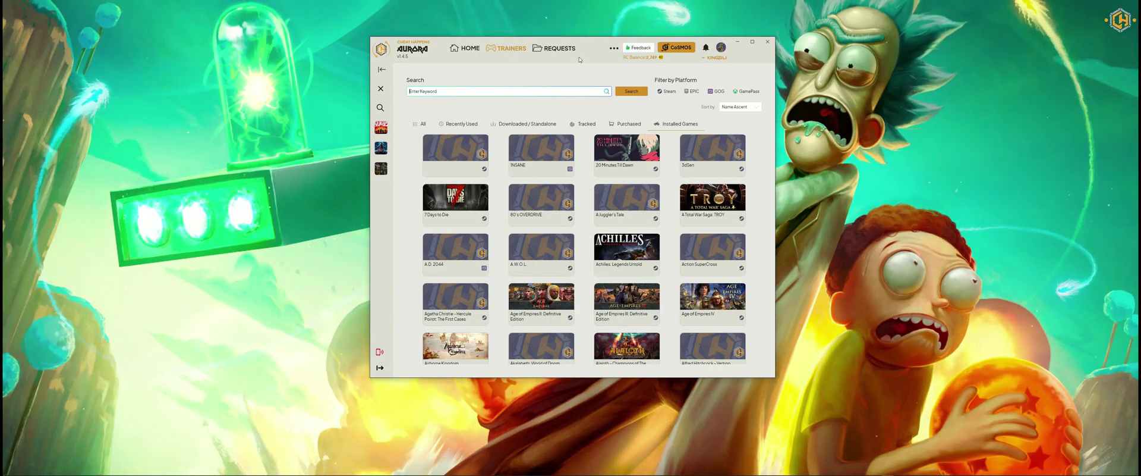
{"action": "left_click", "coordinate": [559, 49]}
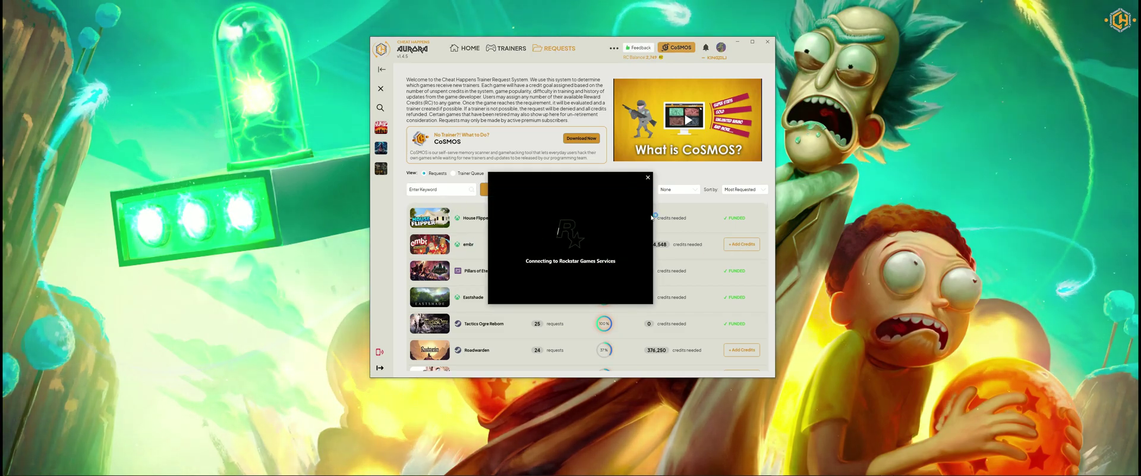
Step: Close the Connecting to Rockstar Games Services popup
{"action": "left_click", "coordinate": [648, 177]}
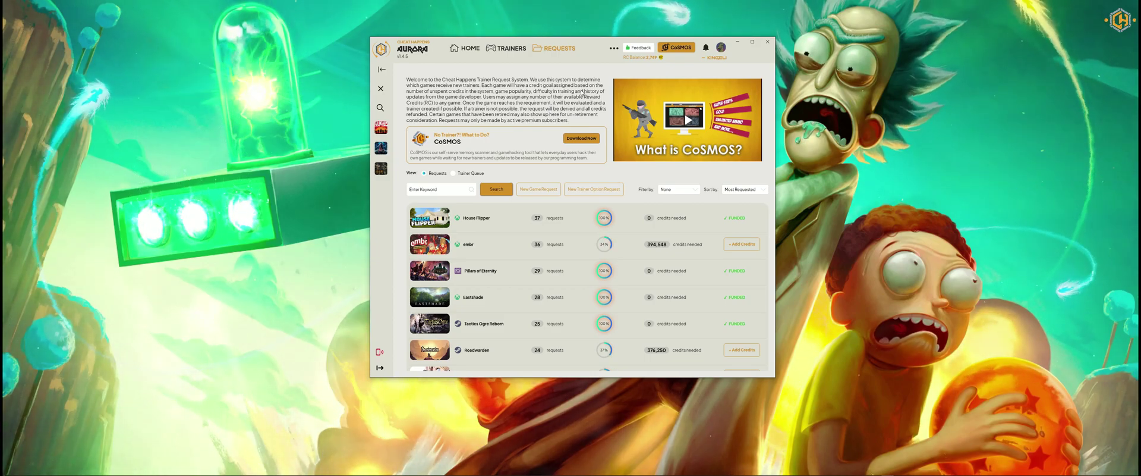
Step: Start the CoSMOS memory scanner and accept a process with Ok
{"action": "left_click", "coordinate": [682, 49]}
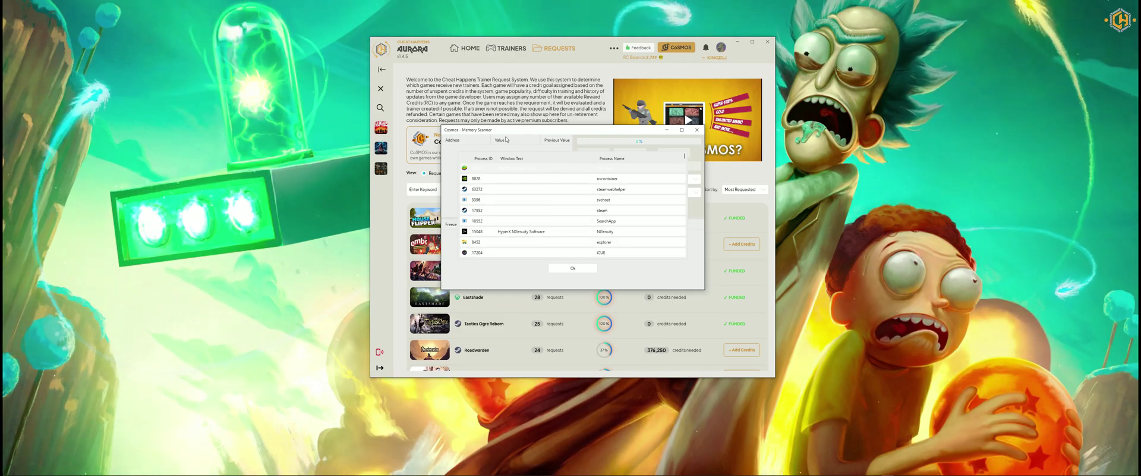
{"action": "left_click", "coordinate": [583, 269]}
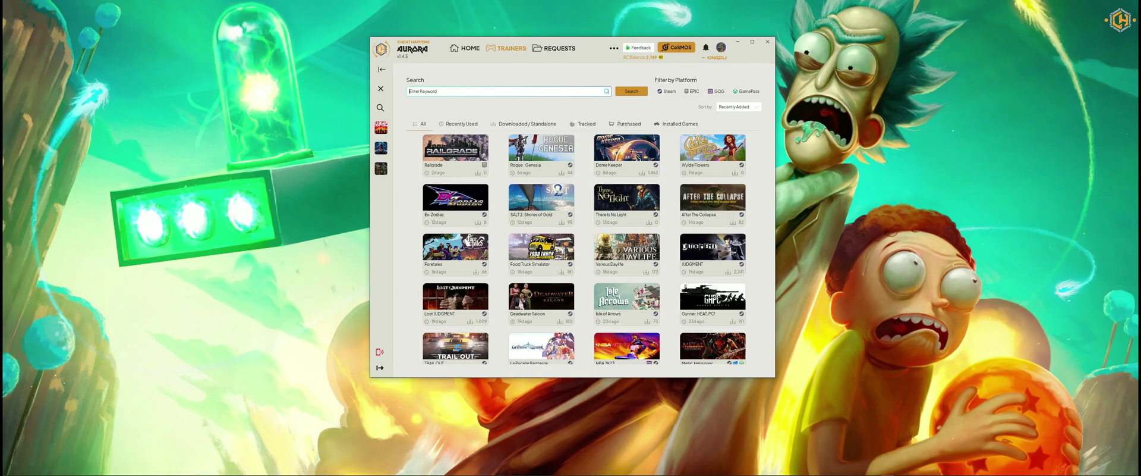
Step: Open the TRAIL OUT trainer details and watch, then close, two preview clips
{"action": "scroll", "coordinate": [458, 339], "scroll_direction": "down", "scroll_amount": 1}
{"action": "left_click", "coordinate": [458, 333]}
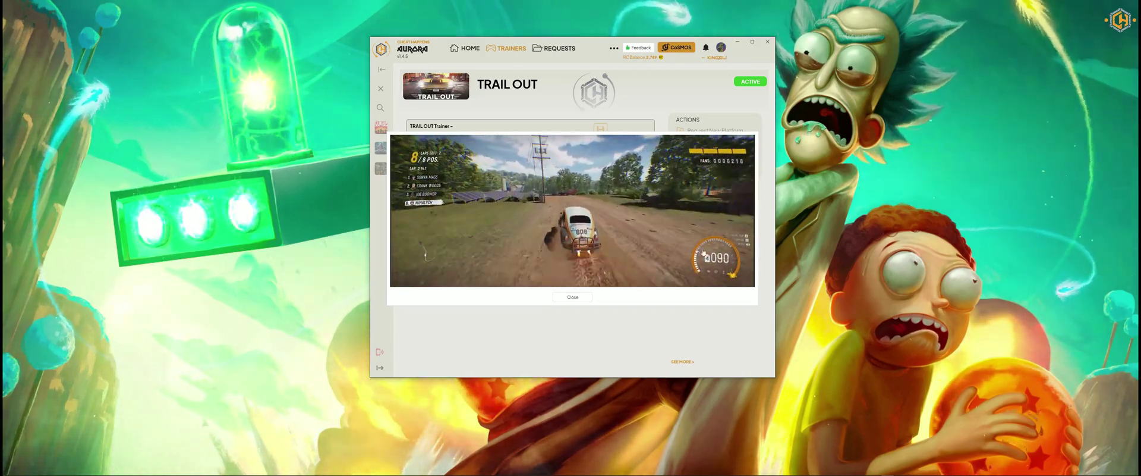
{"action": "left_click", "coordinate": [574, 299]}
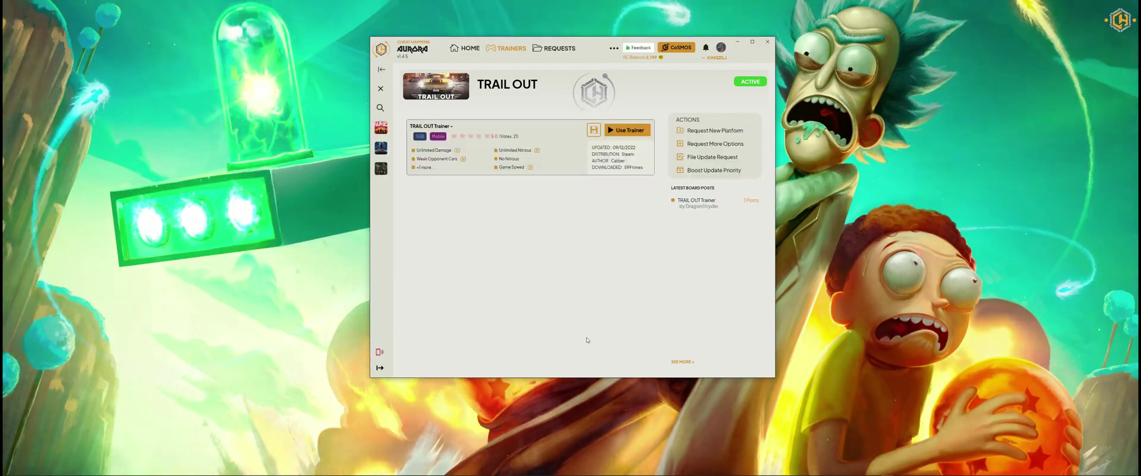
{"action": "left_click", "coordinate": [457, 151]}
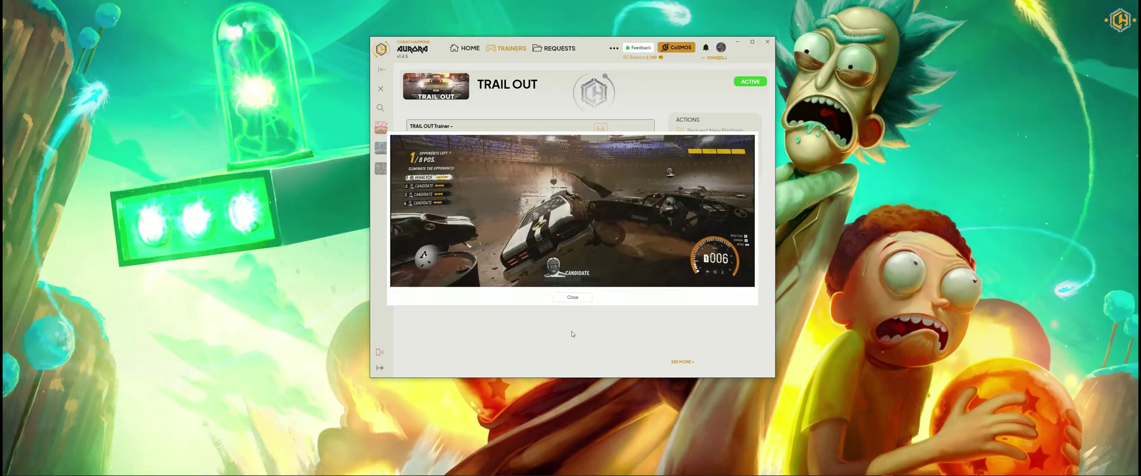
{"action": "left_click", "coordinate": [572, 296]}
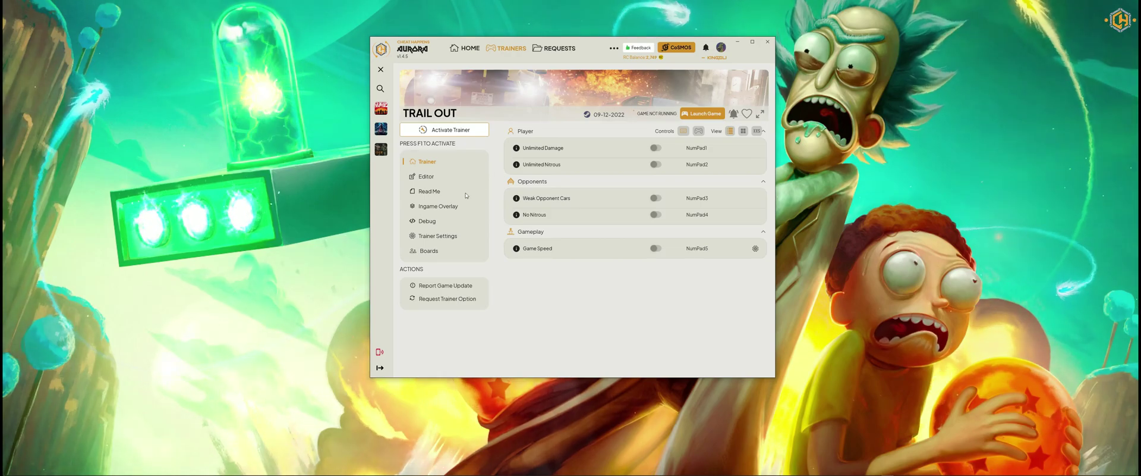
{"action": "left_click", "coordinate": [430, 191]}
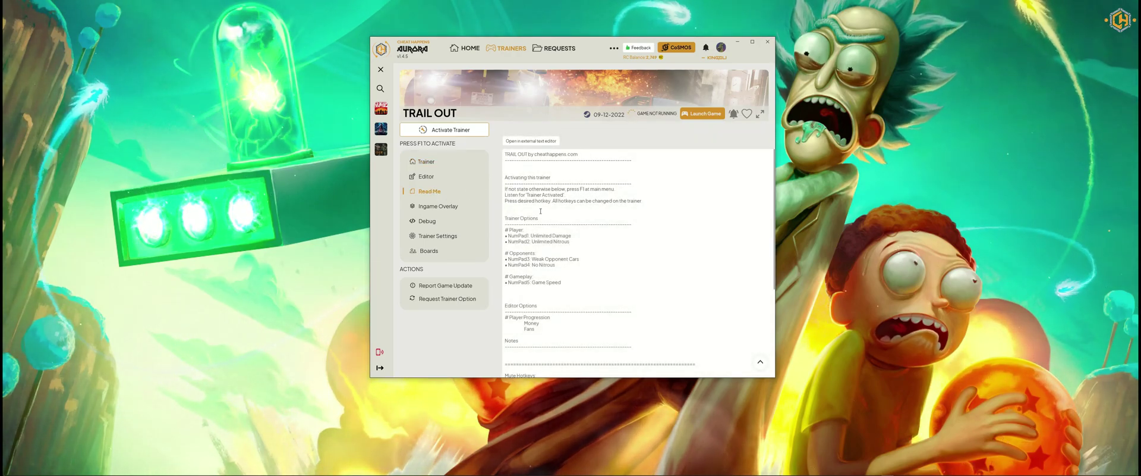
{"action": "left_click_drag", "start_coordinate": [509, 186], "coordinate": [653, 387]}
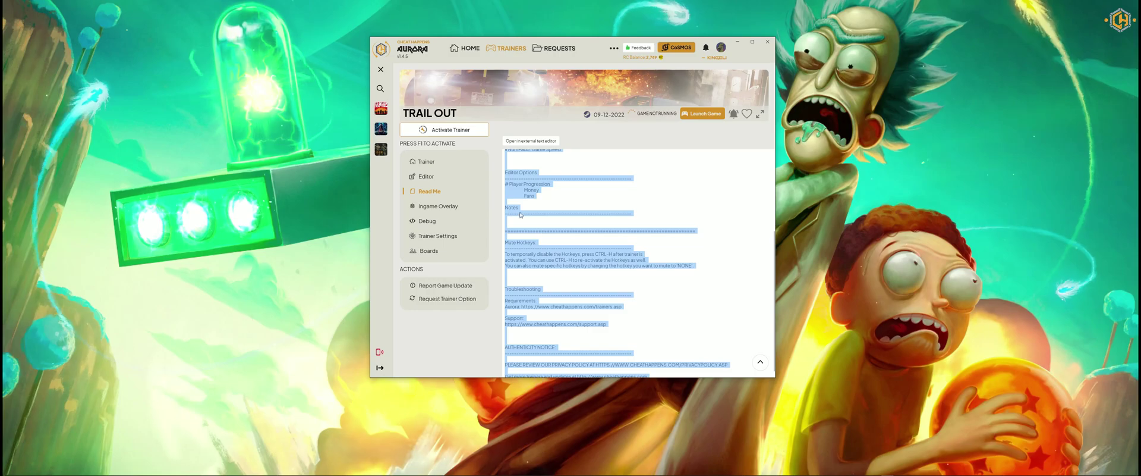
{"action": "scroll", "coordinate": [587, 271], "scroll_direction": "up", "scroll_amount": 3}
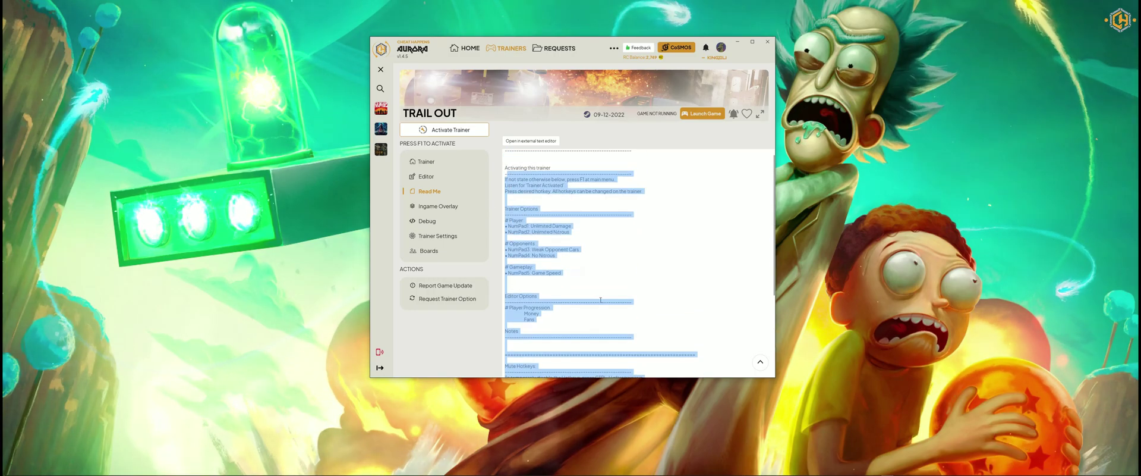
{"action": "left_click", "coordinate": [542, 164]}
{"action": "left_click", "coordinate": [424, 161]}
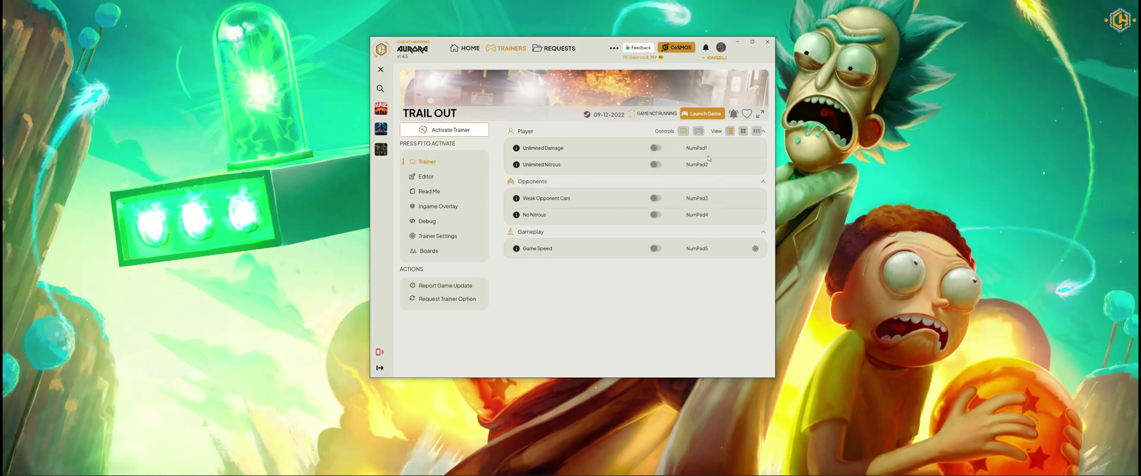
Step: Try gamepad hotkeys and the card and compact list layouts, then restore the grouped cheat list
{"action": "left_click", "coordinate": [699, 131]}
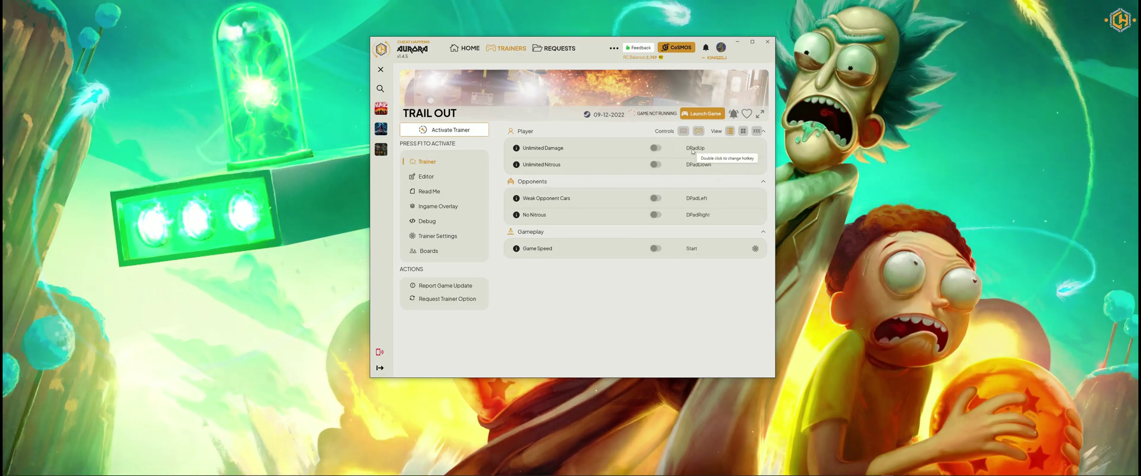
{"action": "left_click", "coordinate": [743, 130]}
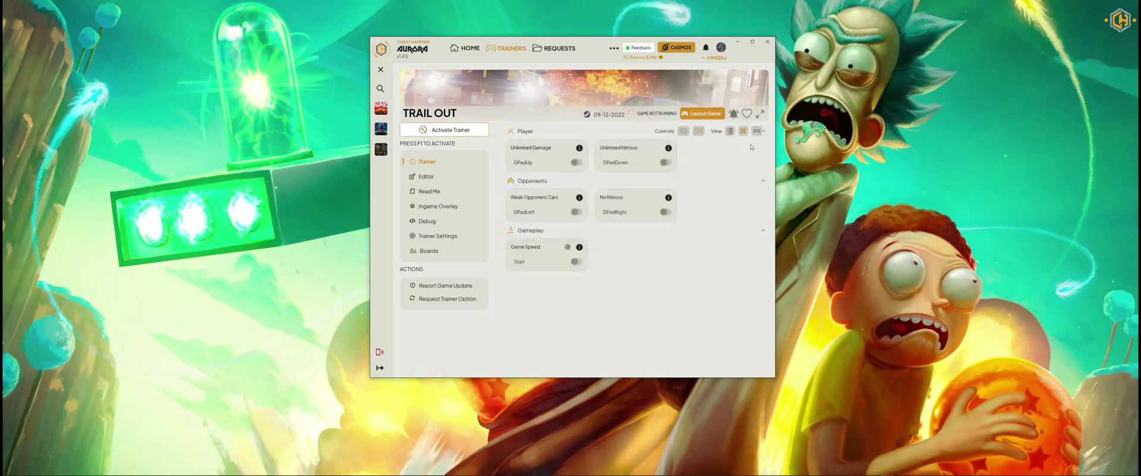
{"action": "left_click", "coordinate": [758, 132]}
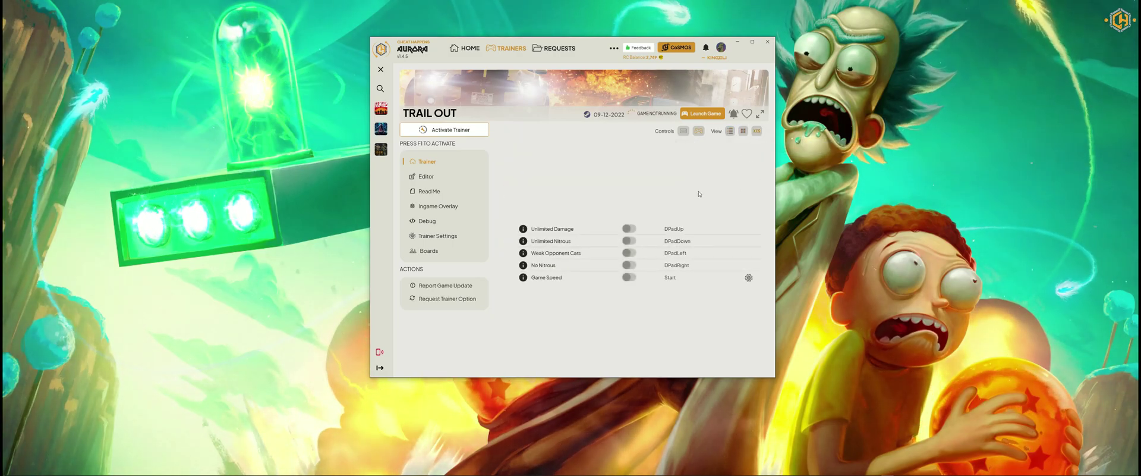
{"action": "left_click", "coordinate": [731, 131]}
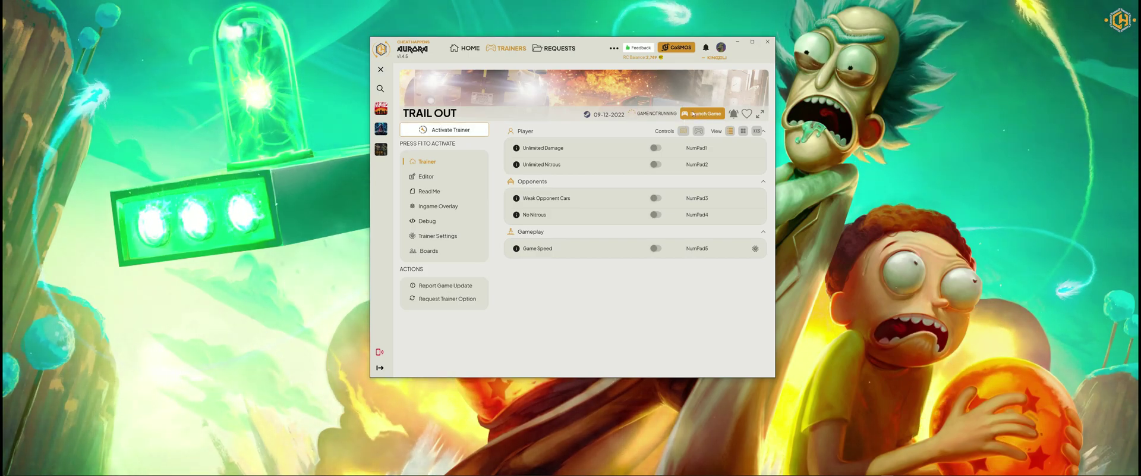
Step: Favourite Trail Out to always use the latest trainer version, and collapse then restore the banner
{"action": "left_click", "coordinate": [748, 114]}
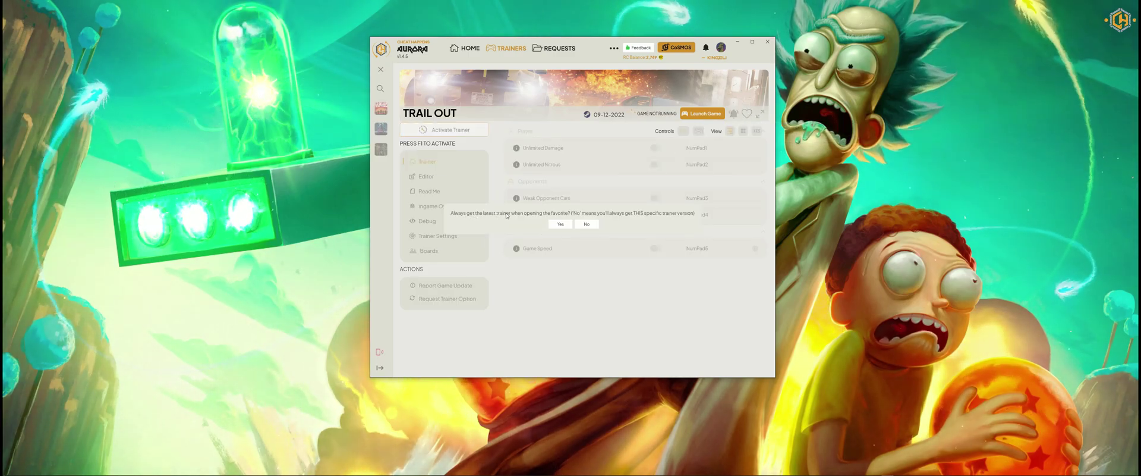
{"action": "left_click", "coordinate": [560, 224]}
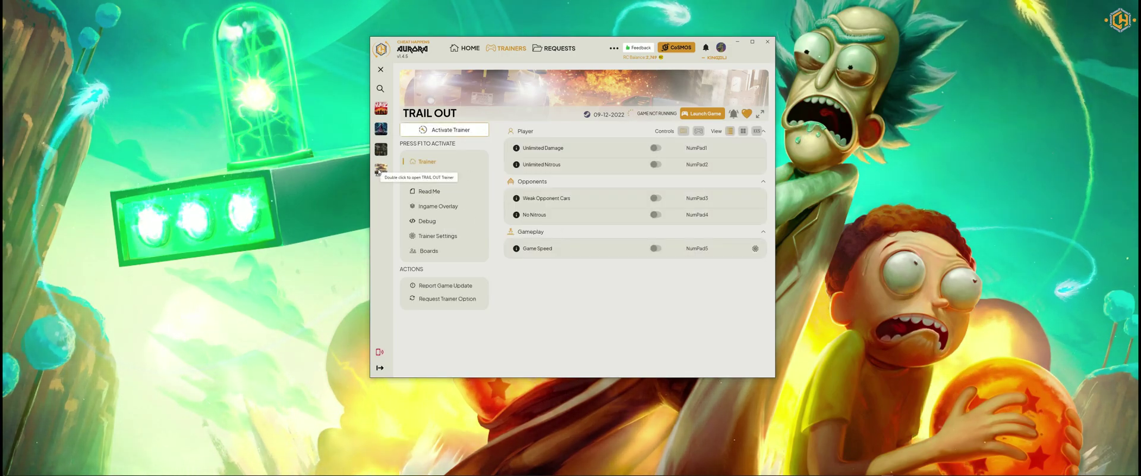
{"action": "left_click", "coordinate": [761, 114]}
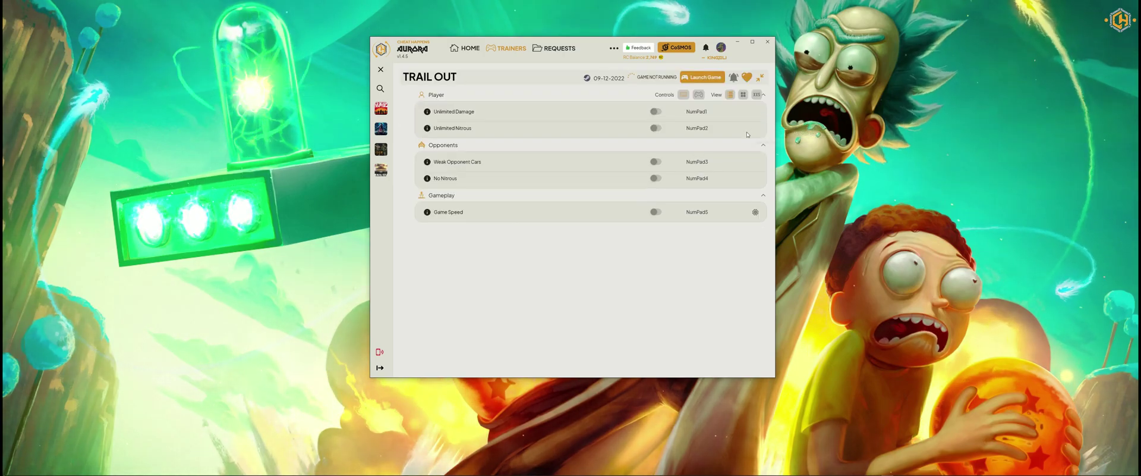
{"action": "left_click", "coordinate": [756, 79]}
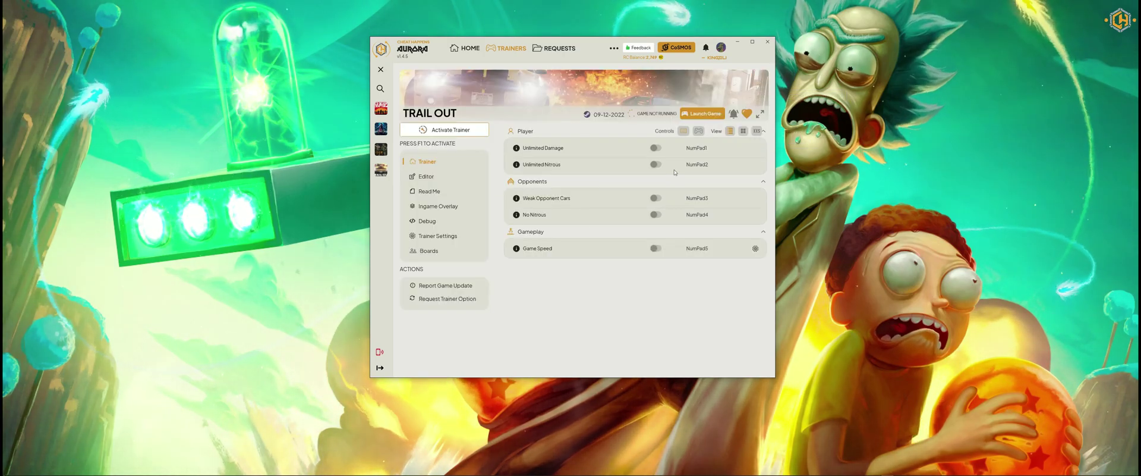
Step: Look over the trainer's Ingame Overlay, Trainer Settings and Boards pages
{"action": "left_click", "coordinate": [432, 207]}
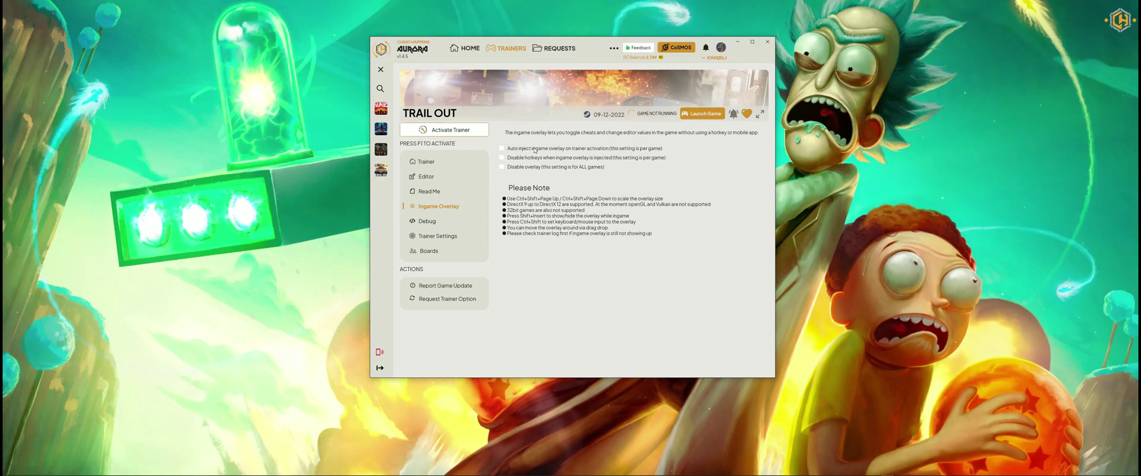
{"action": "left_click", "coordinate": [438, 236]}
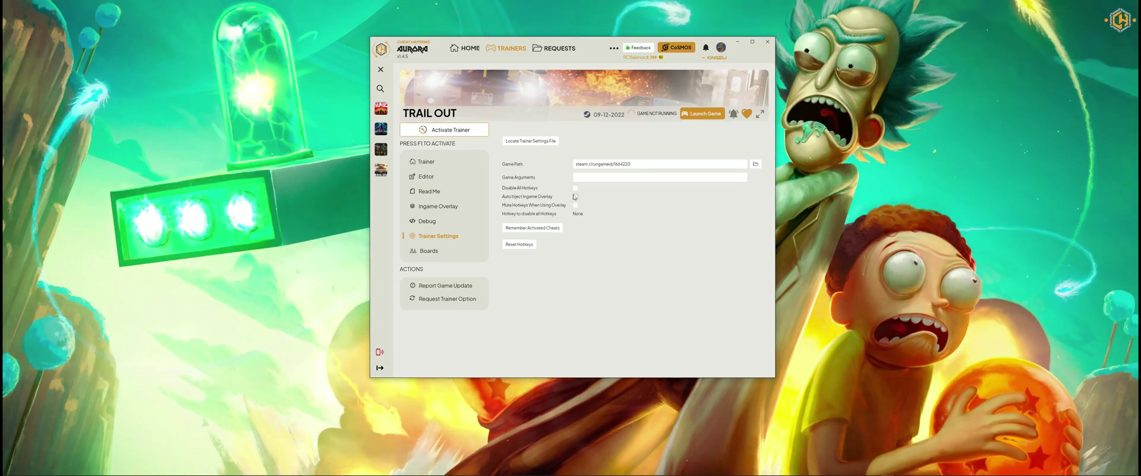
{"action": "left_click", "coordinate": [429, 250]}
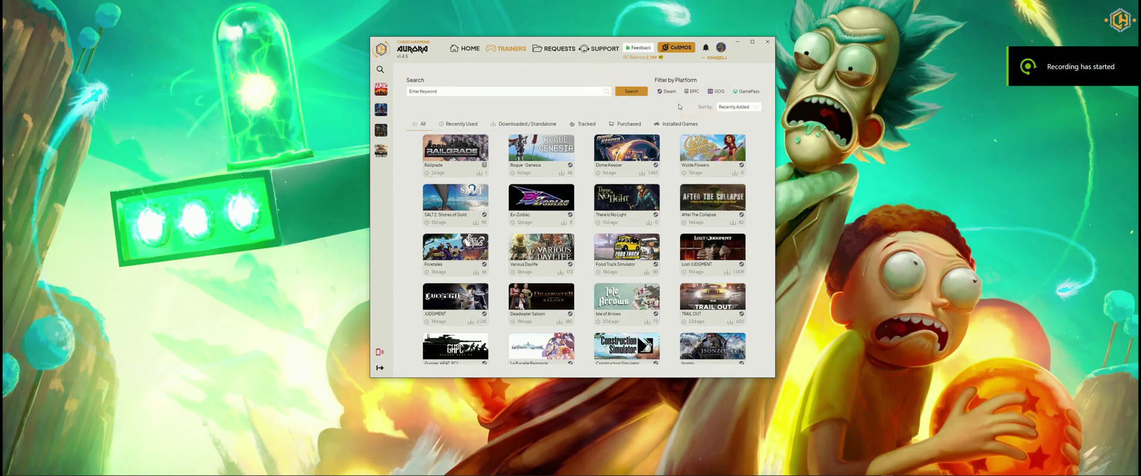
Step: Open Aurora's settings, view the free-features overview and Misc page, then go to Appearance
{"action": "left_click", "coordinate": [719, 49]}
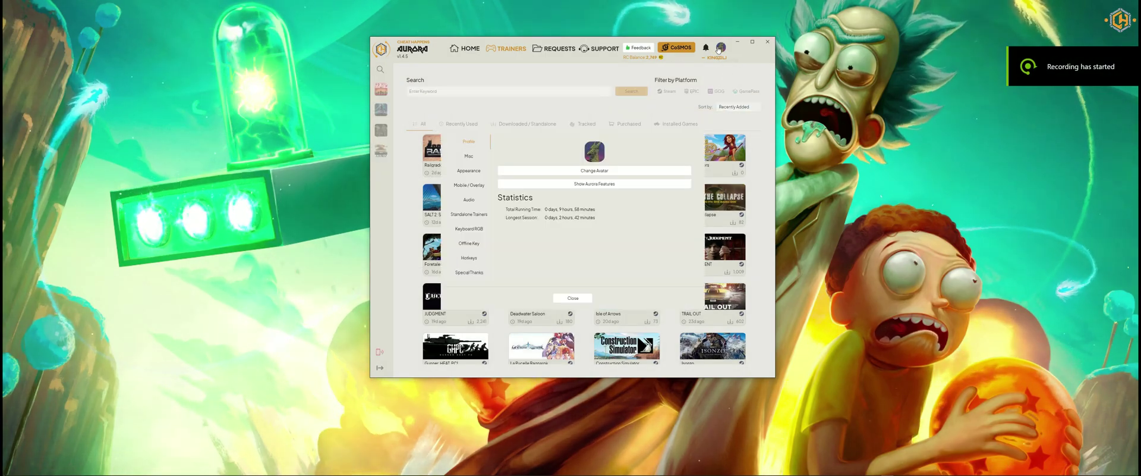
{"action": "left_click", "coordinate": [469, 156]}
{"action": "left_click", "coordinate": [469, 142]}
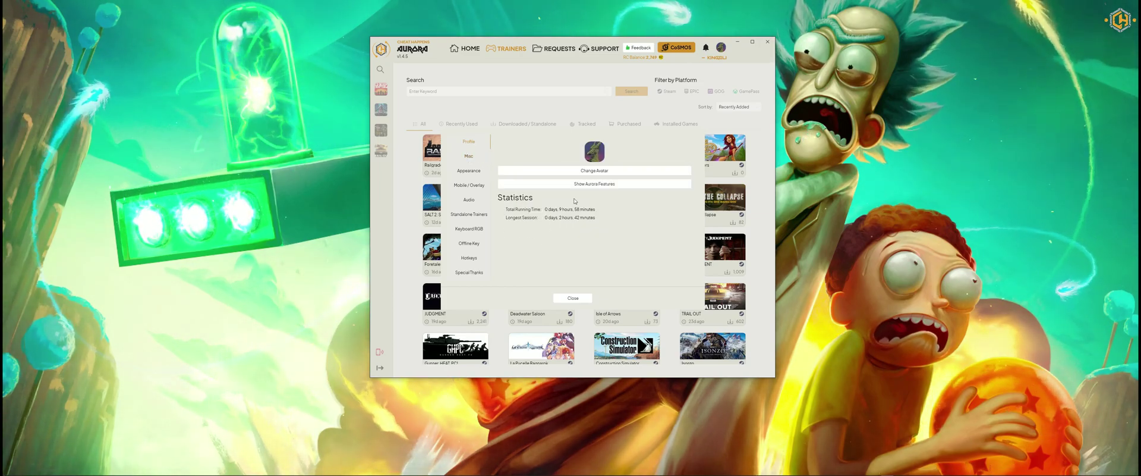
{"action": "left_click", "coordinate": [571, 183]}
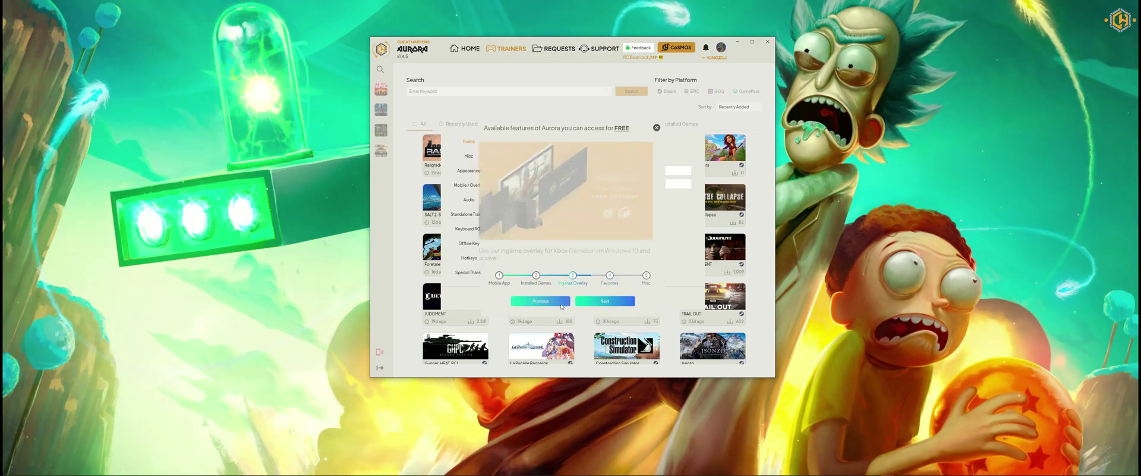
{"action": "left_click", "coordinate": [479, 162]}
{"action": "left_click", "coordinate": [478, 159]}
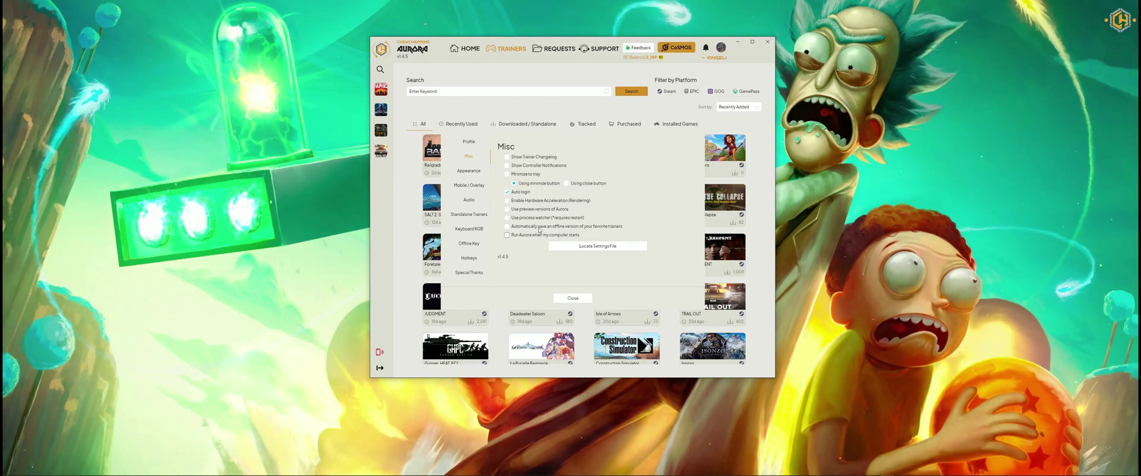
{"action": "left_click", "coordinate": [469, 171]}
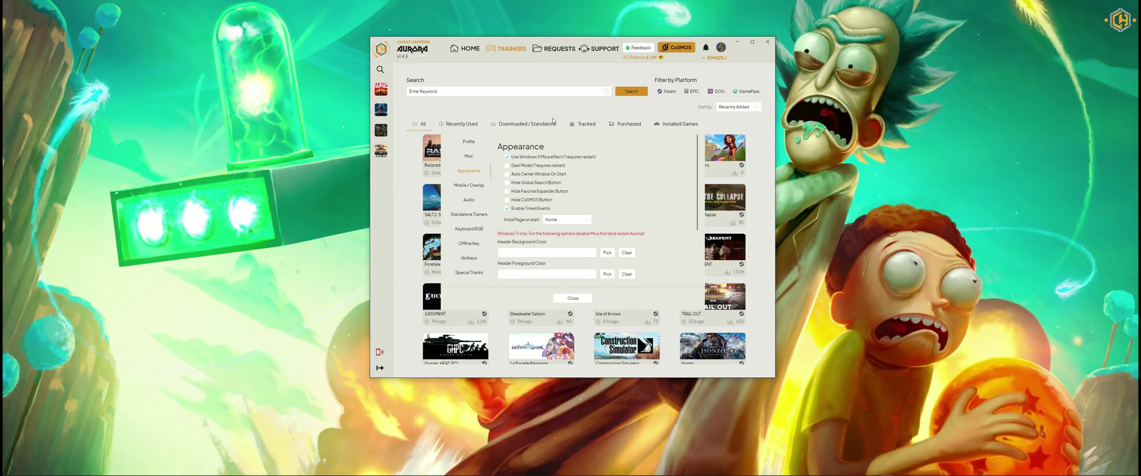
Step: Try Dark Mode and leave it off, then hide the Global Search and CoSMOS buttons
{"action": "left_click", "coordinate": [528, 167]}
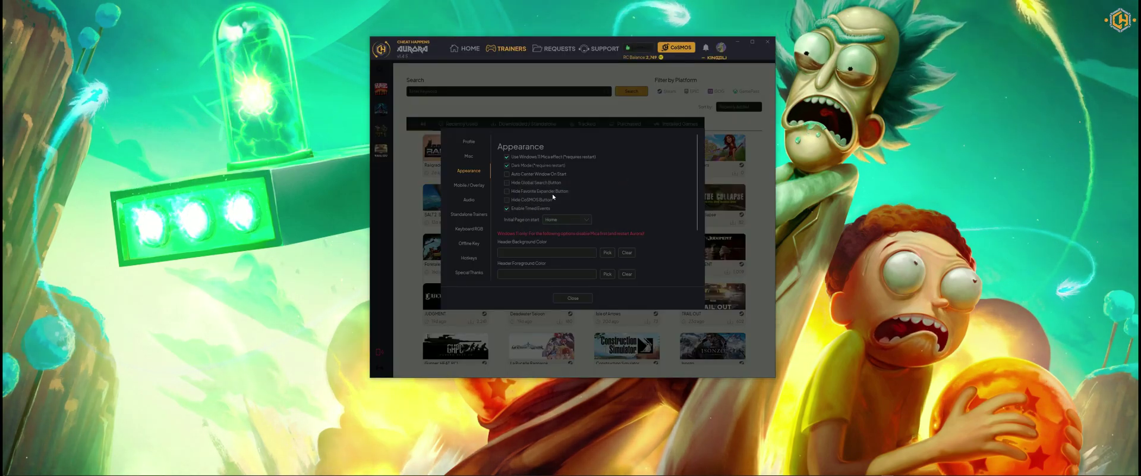
{"action": "left_click", "coordinate": [524, 165]}
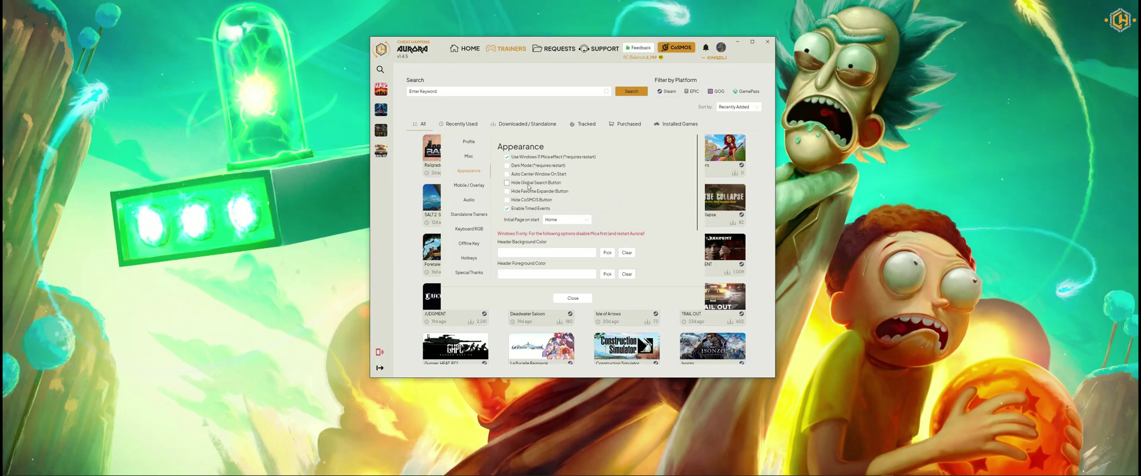
{"action": "left_click", "coordinate": [529, 184]}
{"action": "left_click", "coordinate": [531, 200]}
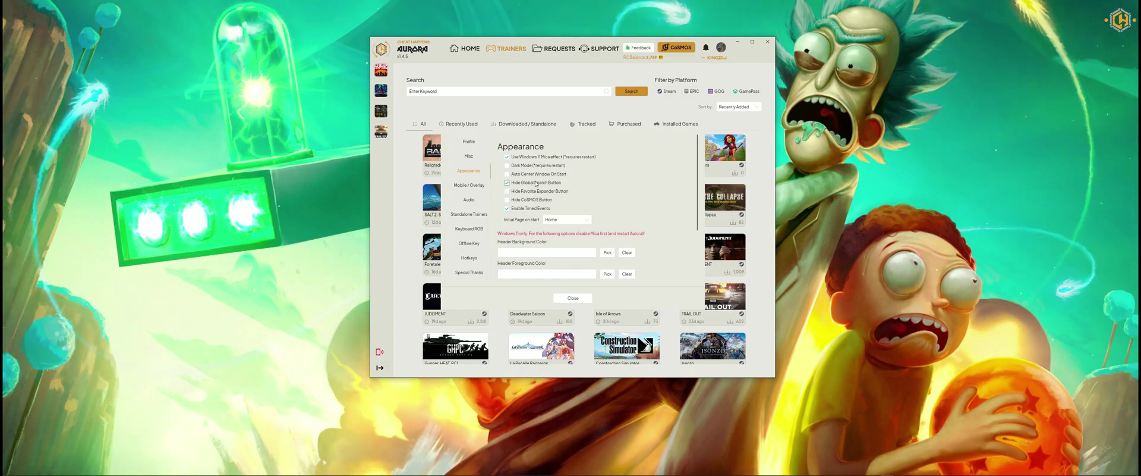
{"action": "scroll", "coordinate": [613, 222], "scroll_direction": "down", "scroll_amount": 3}
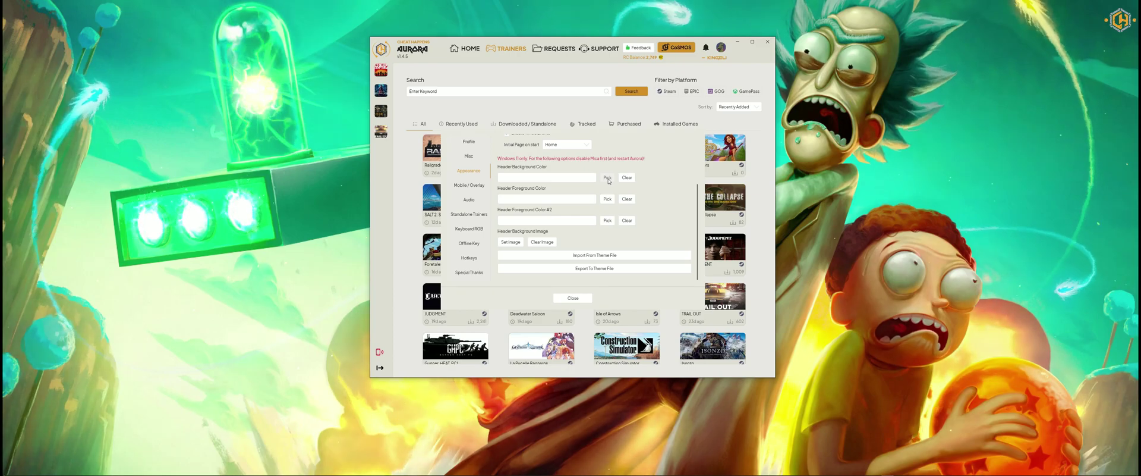
Step: Give the header a red background and a bright cyan first foreground colour
{"action": "left_click", "coordinate": [607, 177]}
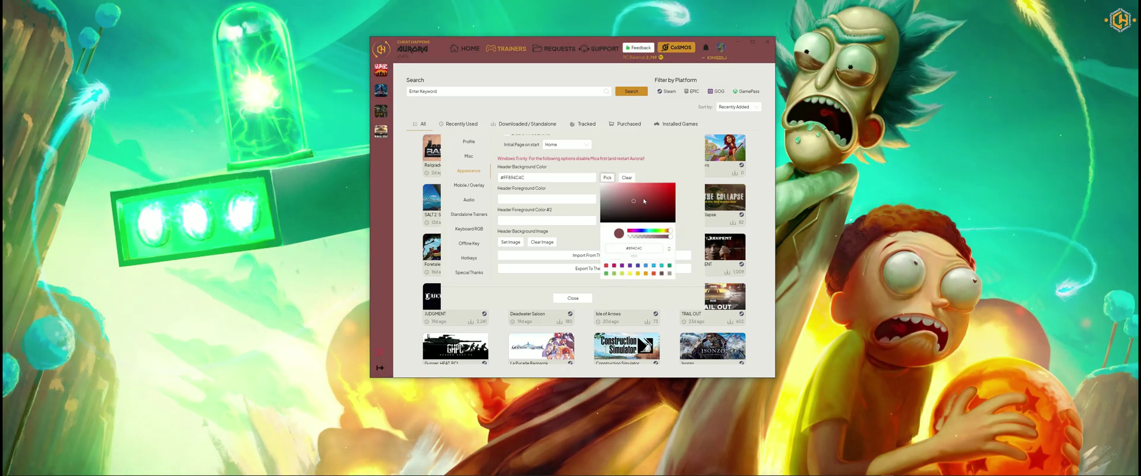
{"action": "left_click", "coordinate": [607, 198]}
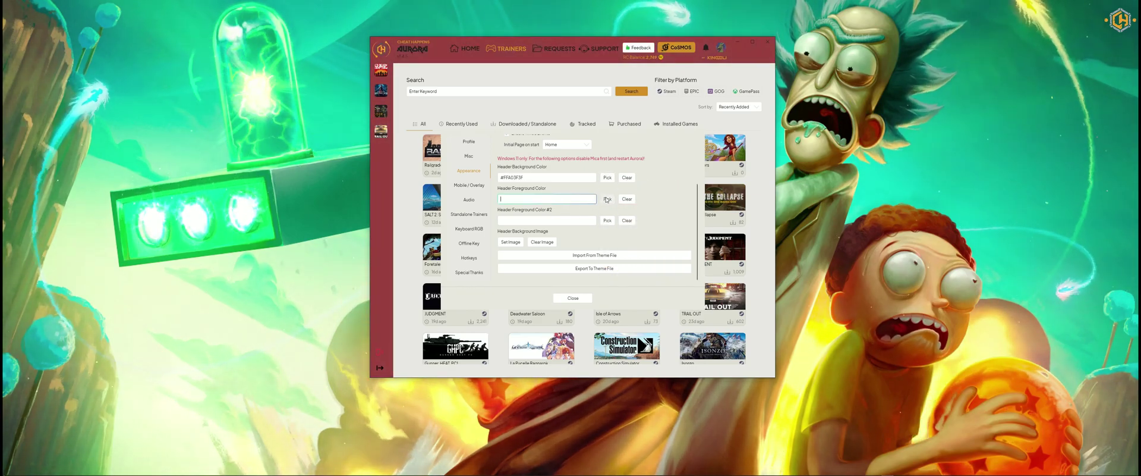
{"action": "left_click", "coordinate": [608, 199]}
{"action": "left_click", "coordinate": [613, 234]}
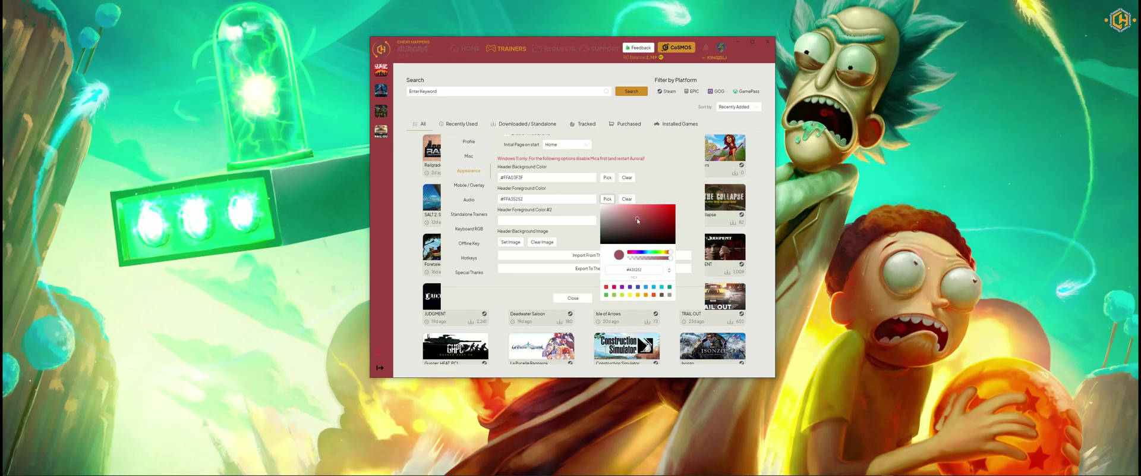
{"action": "left_click", "coordinate": [654, 252]}
{"action": "left_click", "coordinate": [670, 208]}
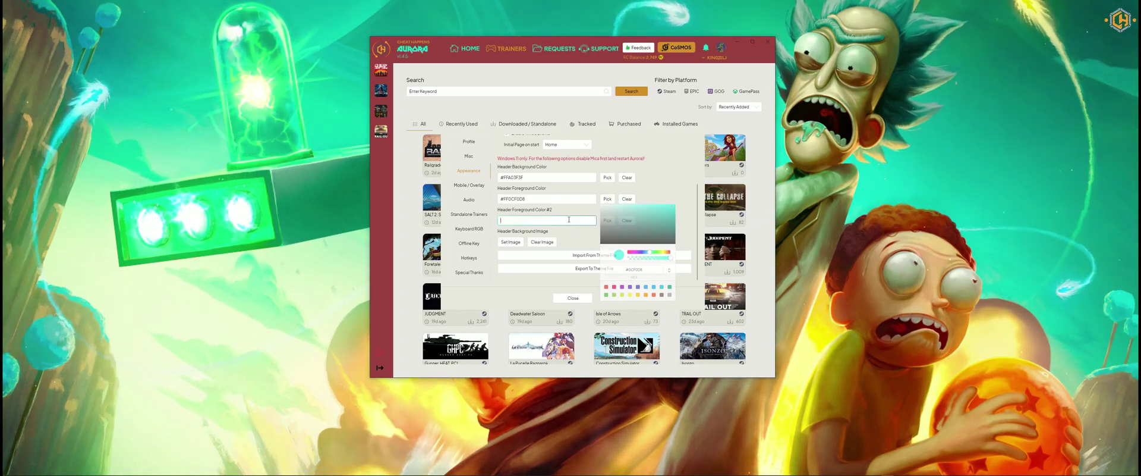
Step: Set Header Foreground Color #2 to light blue
{"action": "left_click", "coordinate": [593, 220]}
{"action": "left_click", "coordinate": [606, 221]}
{"action": "left_click", "coordinate": [610, 237]}
{"action": "left_click", "coordinate": [635, 273]}
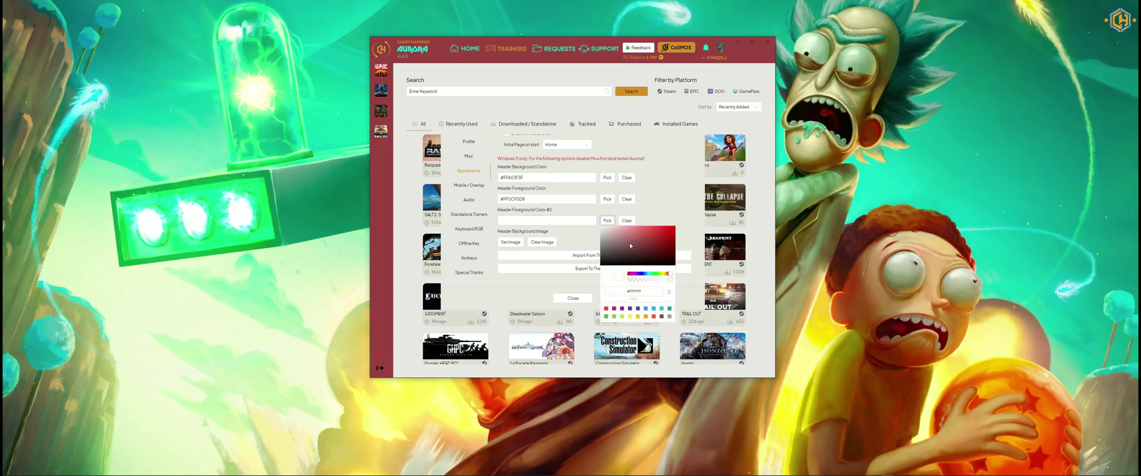
{"action": "left_click", "coordinate": [642, 274]}
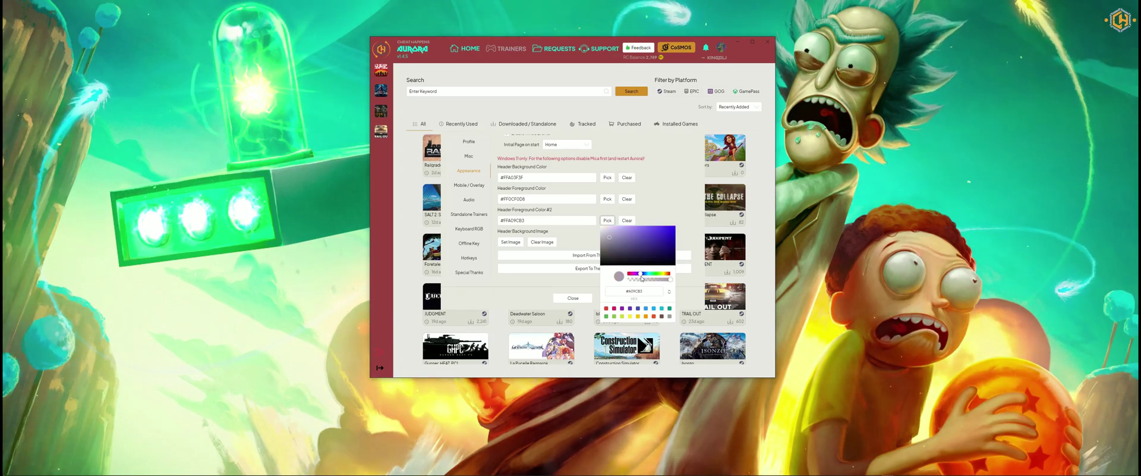
{"action": "left_click", "coordinate": [654, 308]}
{"action": "left_click", "coordinate": [588, 230]}
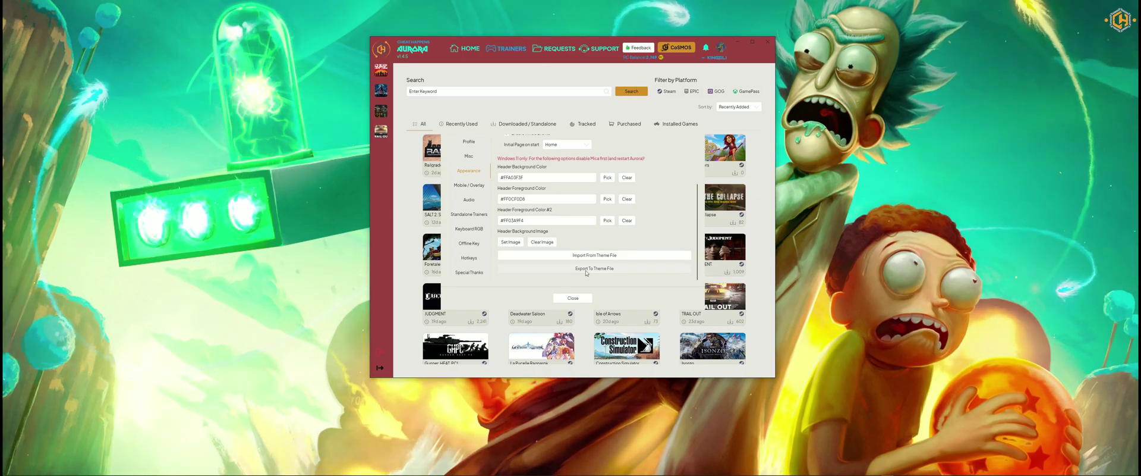
Step: Set the Audio trainer voice to Male after Mobile / Overlay, then review Standalone Trainers and Keyboard RGB
{"action": "left_click", "coordinate": [472, 186]}
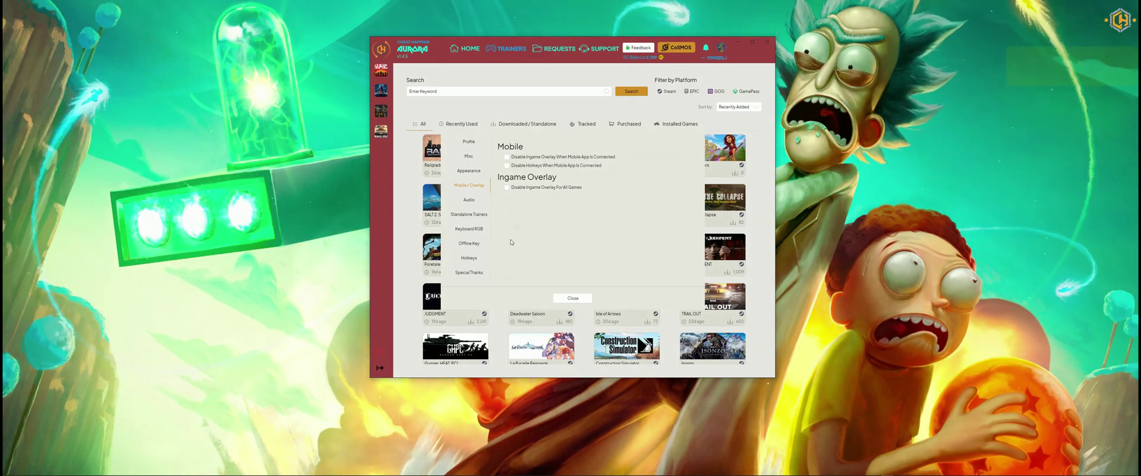
{"action": "left_click", "coordinate": [470, 200]}
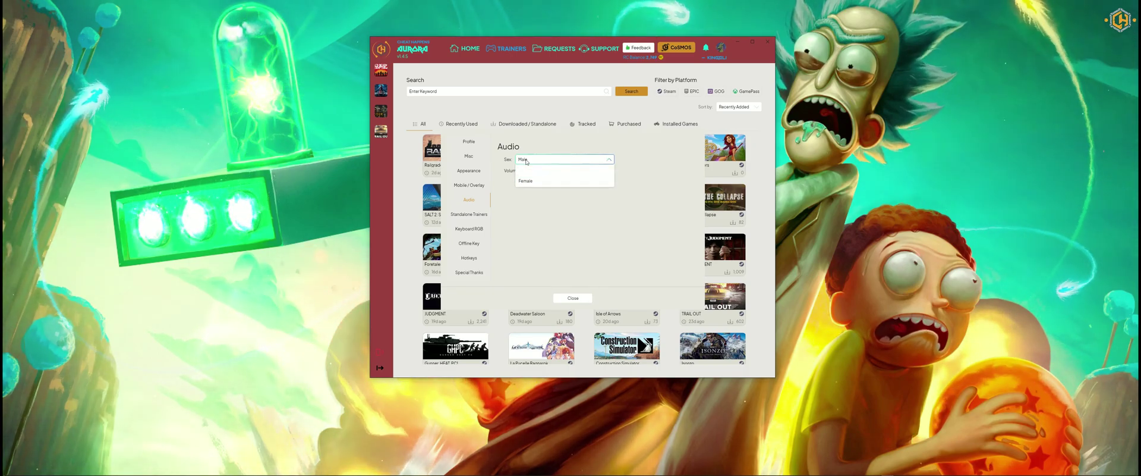
{"action": "left_click", "coordinate": [562, 159]}
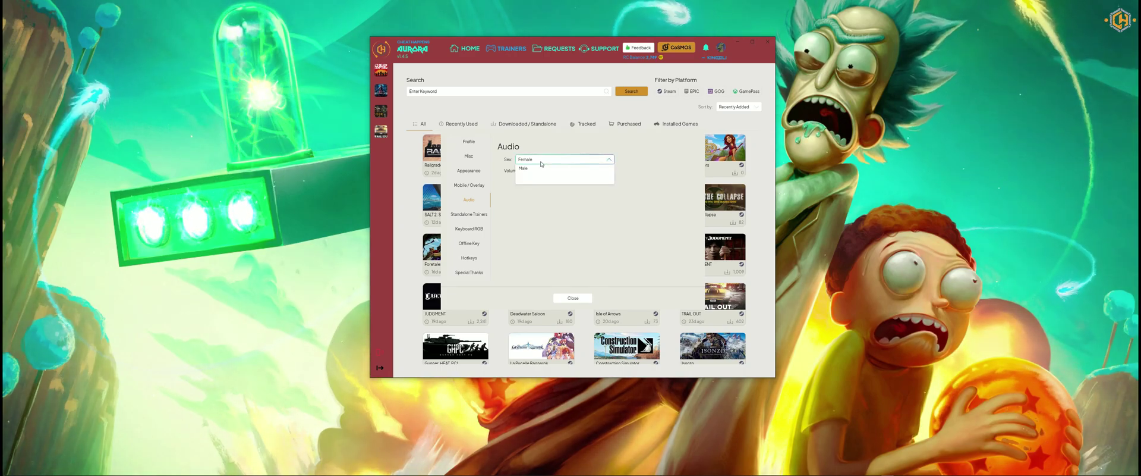
{"action": "left_click", "coordinate": [553, 169]}
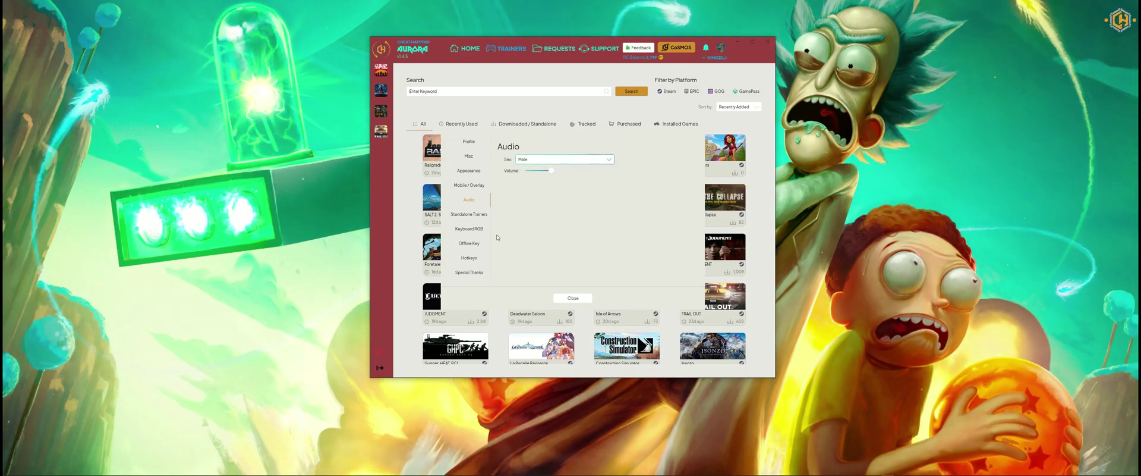
{"action": "left_click", "coordinate": [473, 215]}
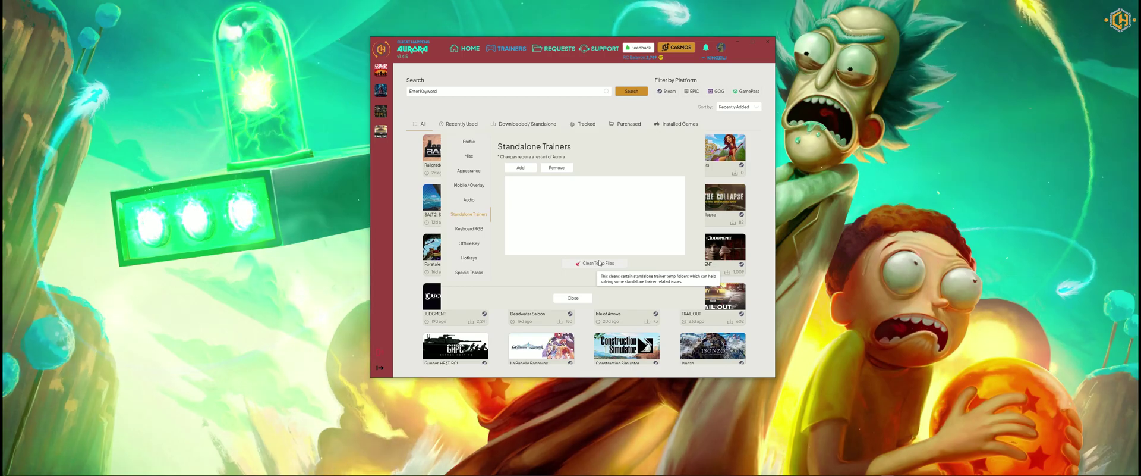
{"action": "left_click", "coordinate": [470, 228]}
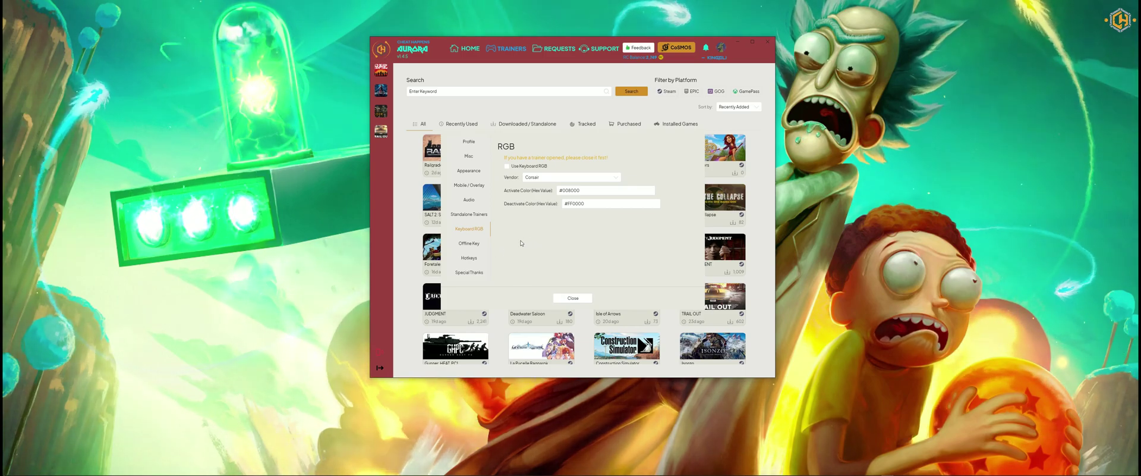
Step: Scroll through the Offline Key notes, then switch to the Hotkeys page
{"action": "left_click", "coordinate": [470, 244]}
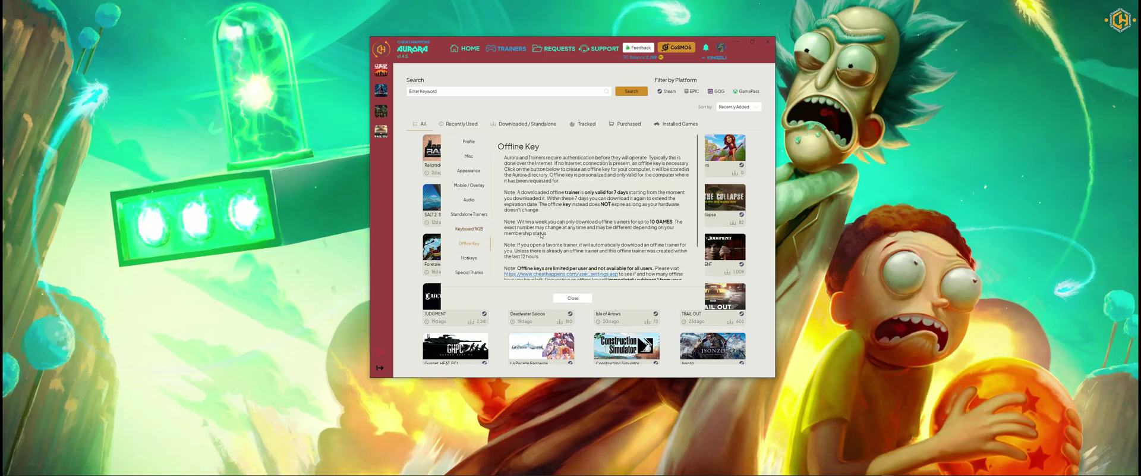
{"action": "scroll", "coordinate": [565, 226], "scroll_direction": "down", "scroll_amount": 2}
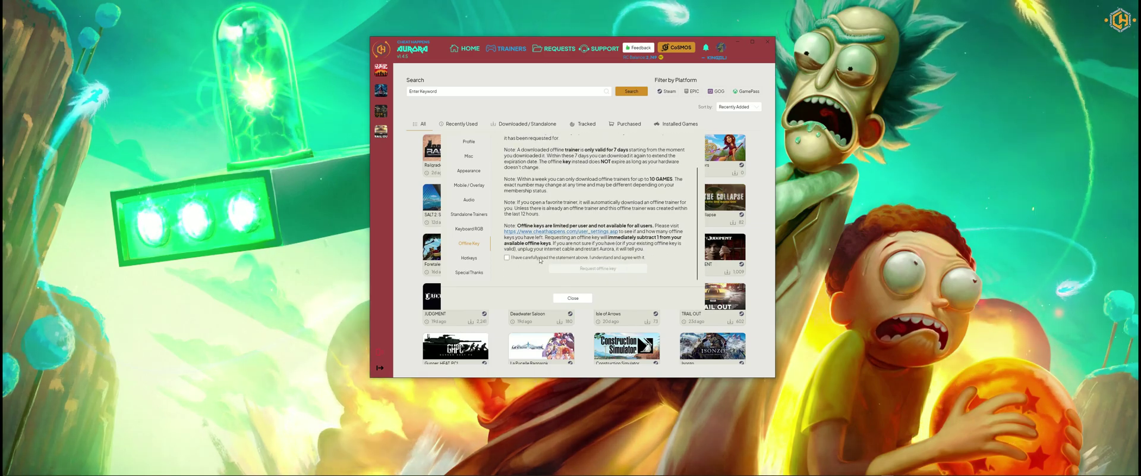
{"action": "scroll", "coordinate": [610, 191], "scroll_direction": "up", "scroll_amount": 3}
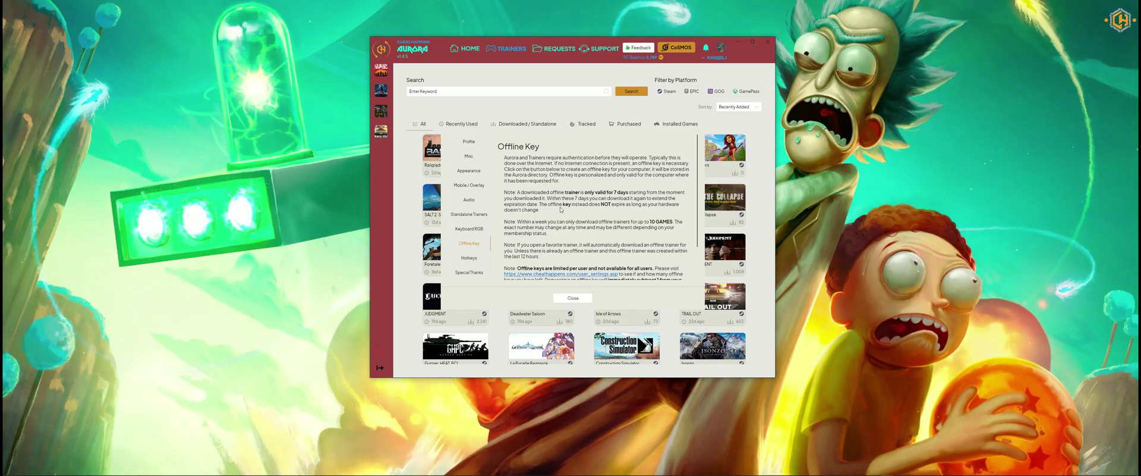
{"action": "scroll", "coordinate": [603, 196], "scroll_direction": "down", "scroll_amount": 3}
{"action": "left_click", "coordinate": [470, 258]}
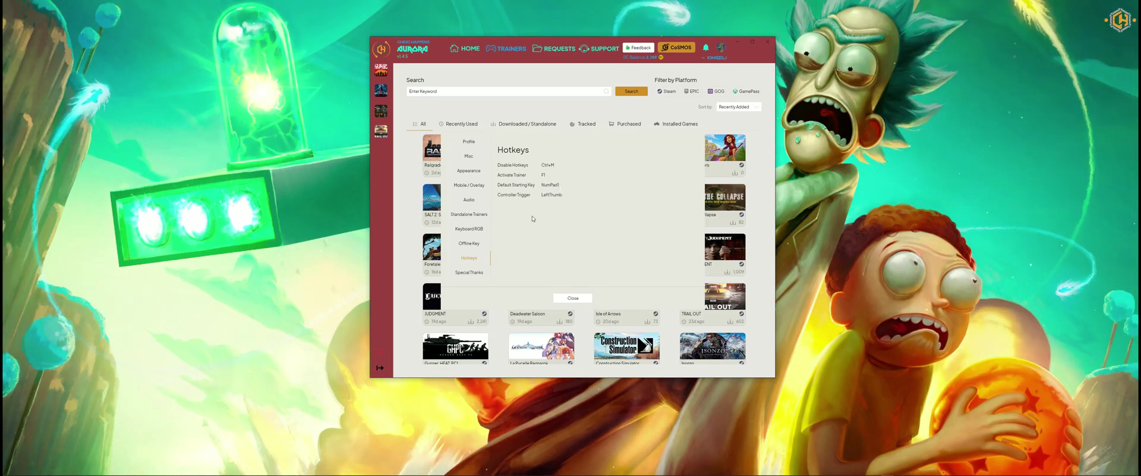
Step: View the Special Thanks page, then close Aurora's Settings window
{"action": "left_click", "coordinate": [468, 274]}
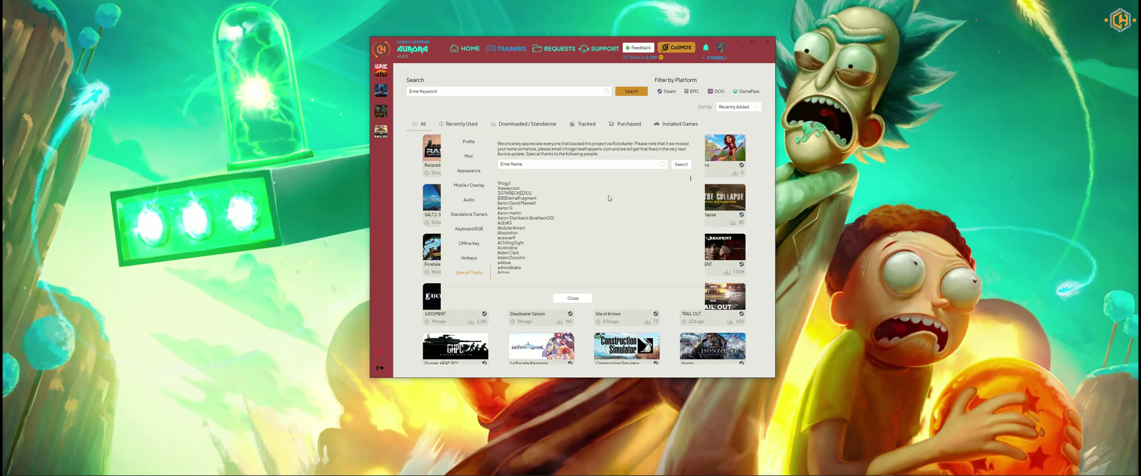
{"action": "left_click", "coordinate": [579, 301]}
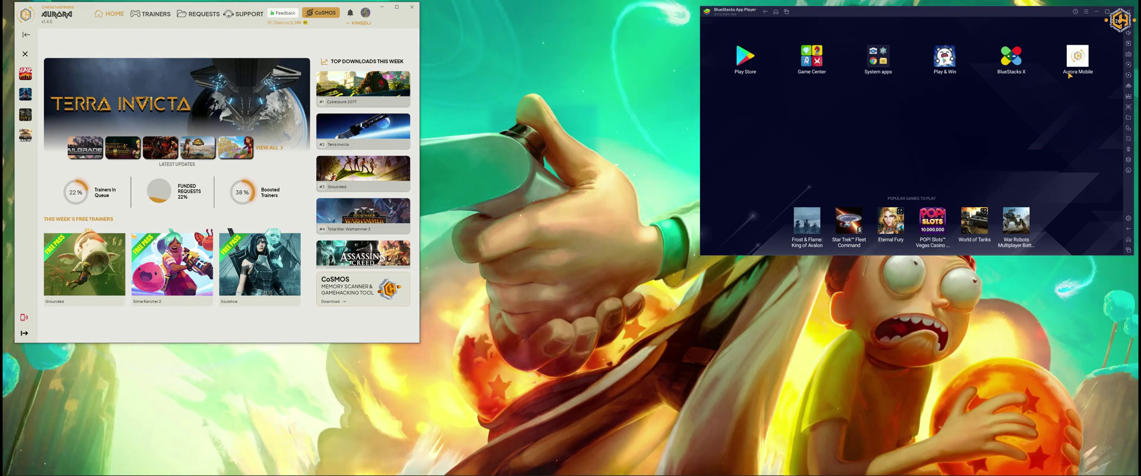
Step: Launch Aurora Mobile and open the Thunder Tier One trainer from Favorites
{"action": "left_click", "coordinate": [1078, 55]}
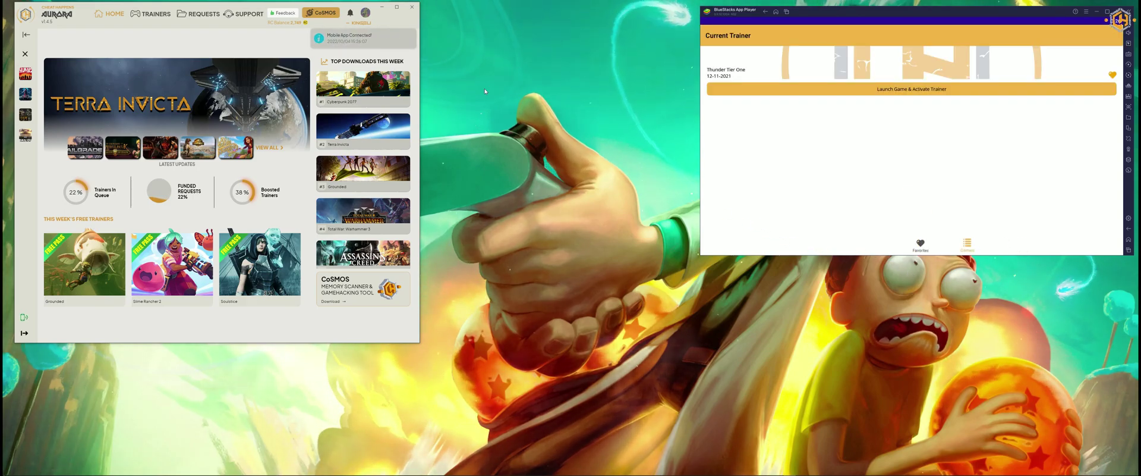
{"action": "mouse_move", "coordinate": [358, 41]}
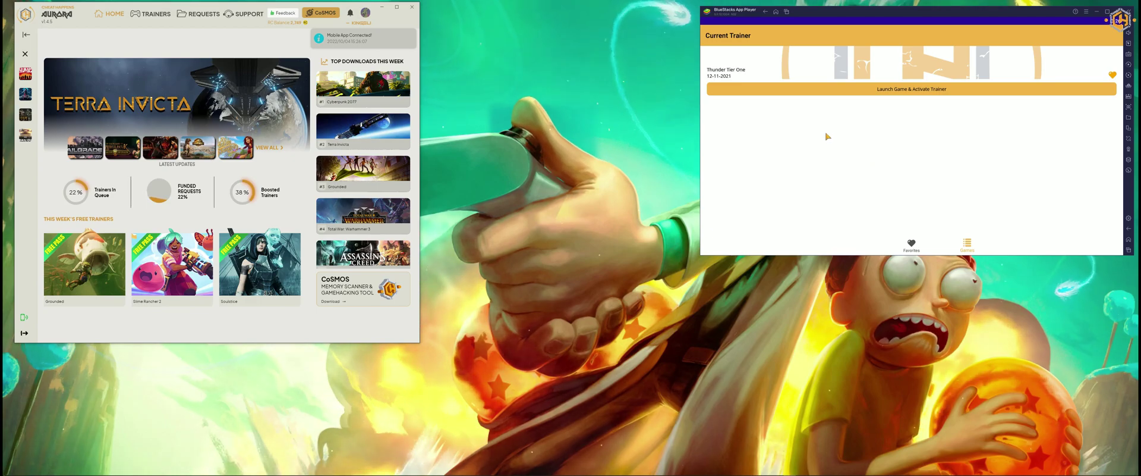
{"action": "left_click", "coordinate": [911, 244]}
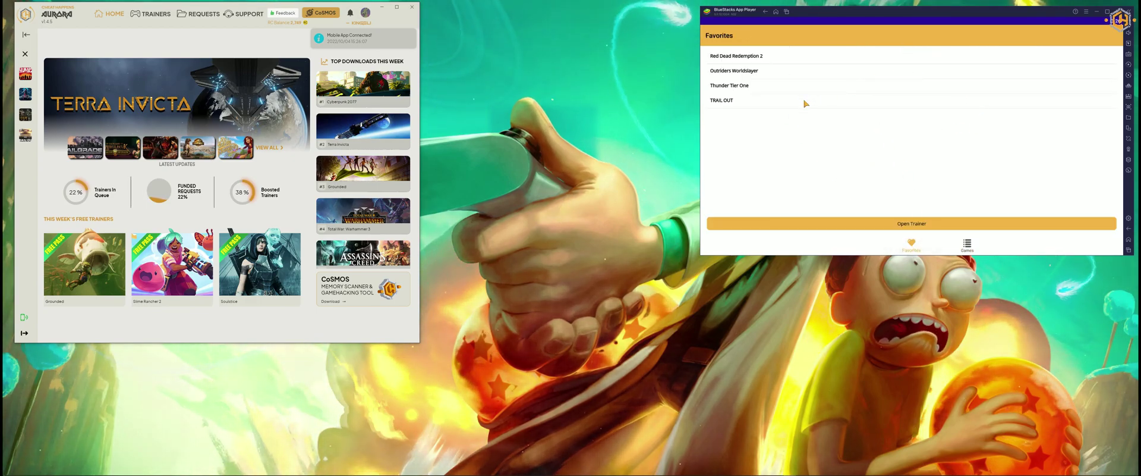
{"action": "left_click", "coordinate": [735, 86]}
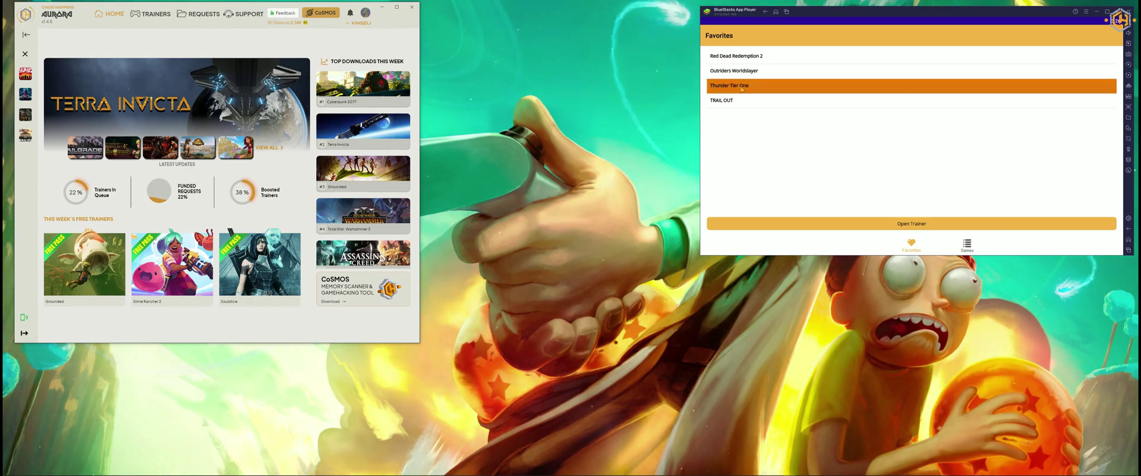
{"action": "left_click", "coordinate": [802, 223]}
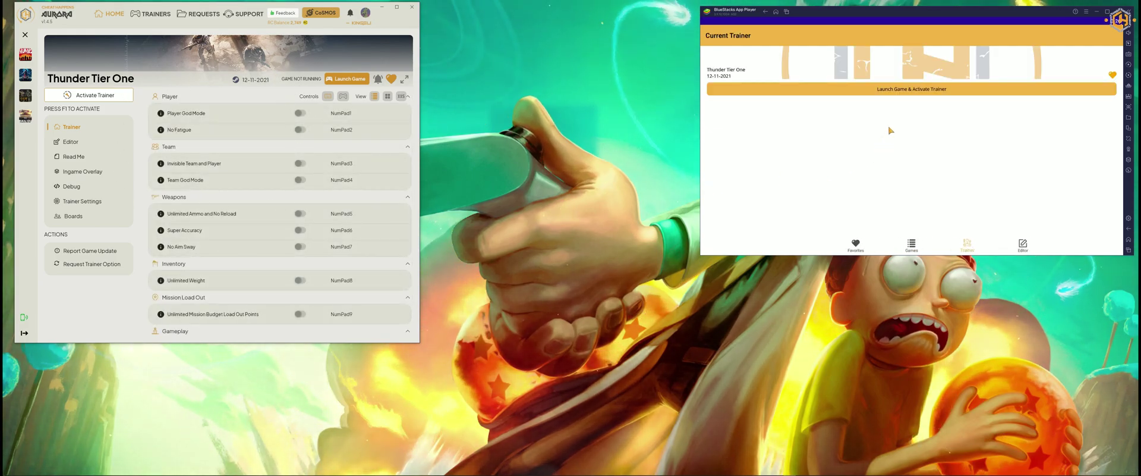
Step: Launch Thunder Tier One with the trainer activated from Aurora Mobile
{"action": "left_click", "coordinate": [935, 90]}
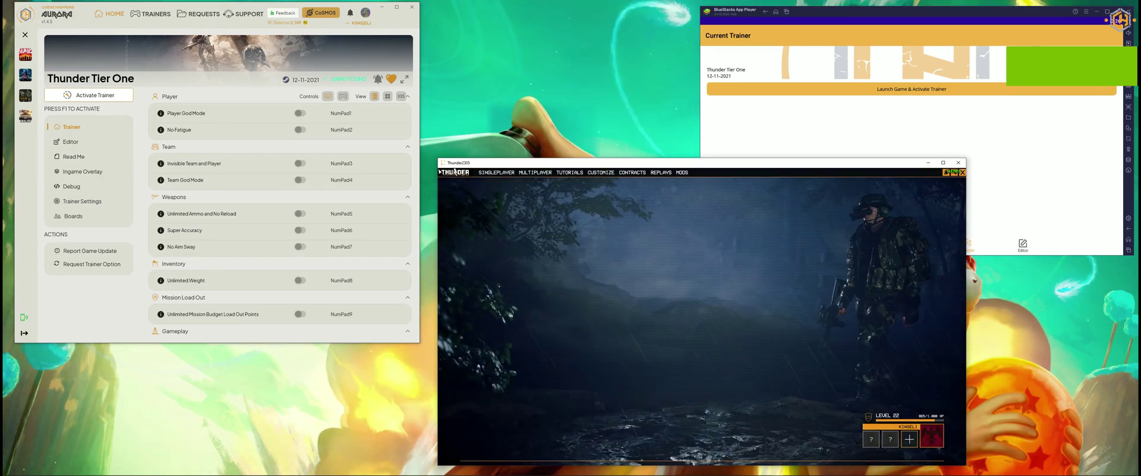
Step: Resume the campaign through Singleplayer > Campaign and commence the Black Knuckle mission
{"action": "left_click", "coordinate": [495, 172]}
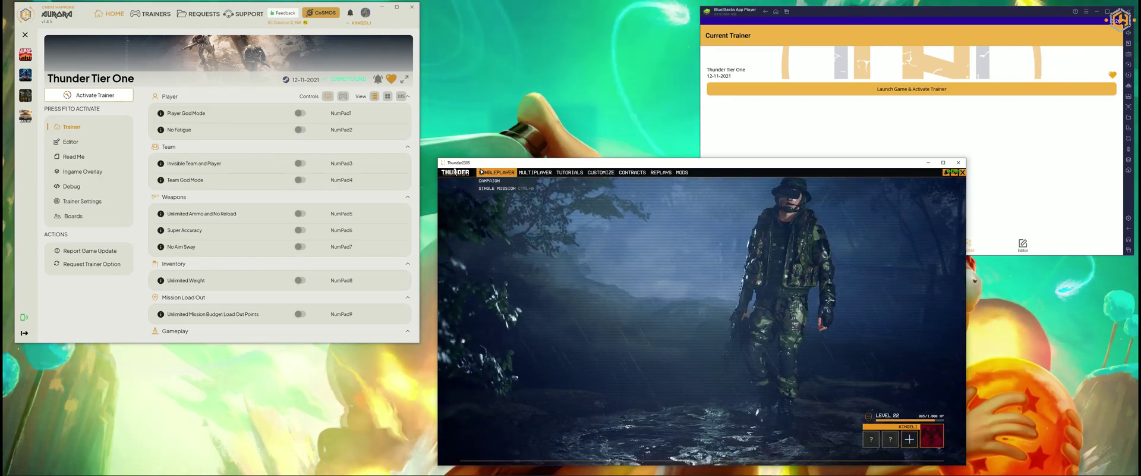
{"action": "left_click", "coordinate": [493, 180]}
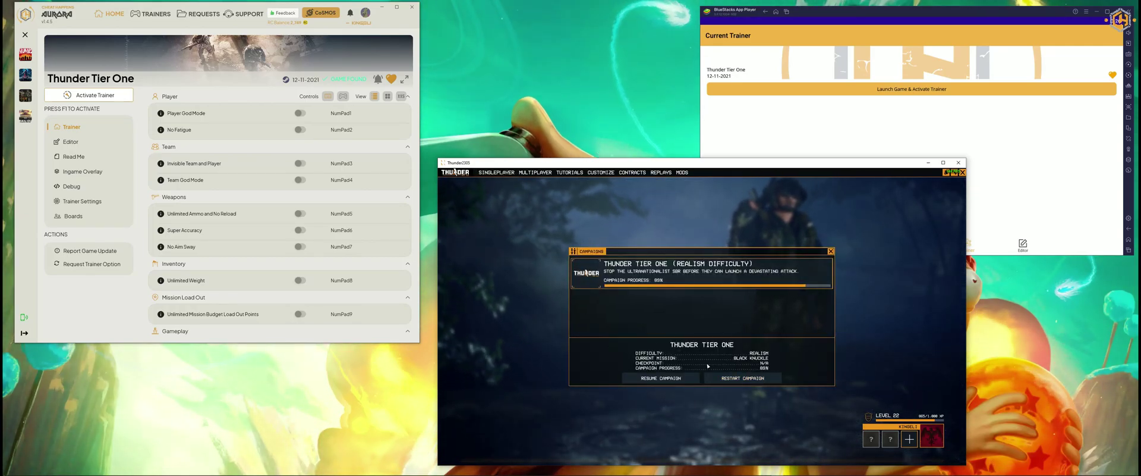
{"action": "left_click", "coordinate": [673, 378]}
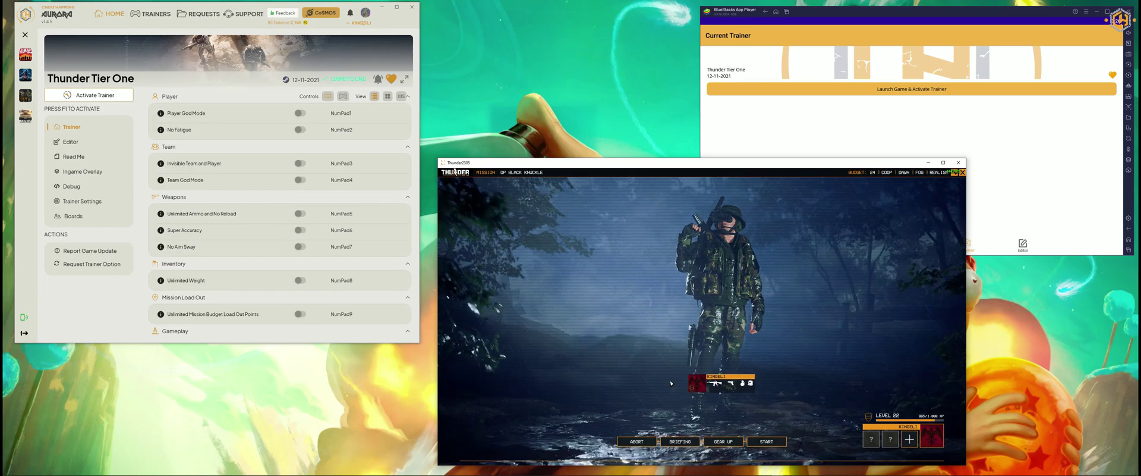
{"action": "left_click", "coordinate": [769, 445]}
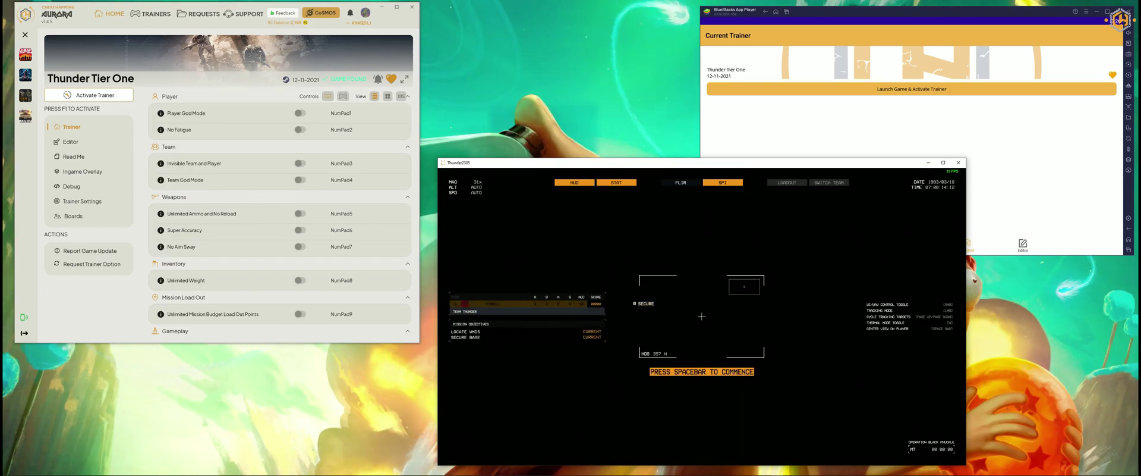
{"action": "key", "text": "space"}
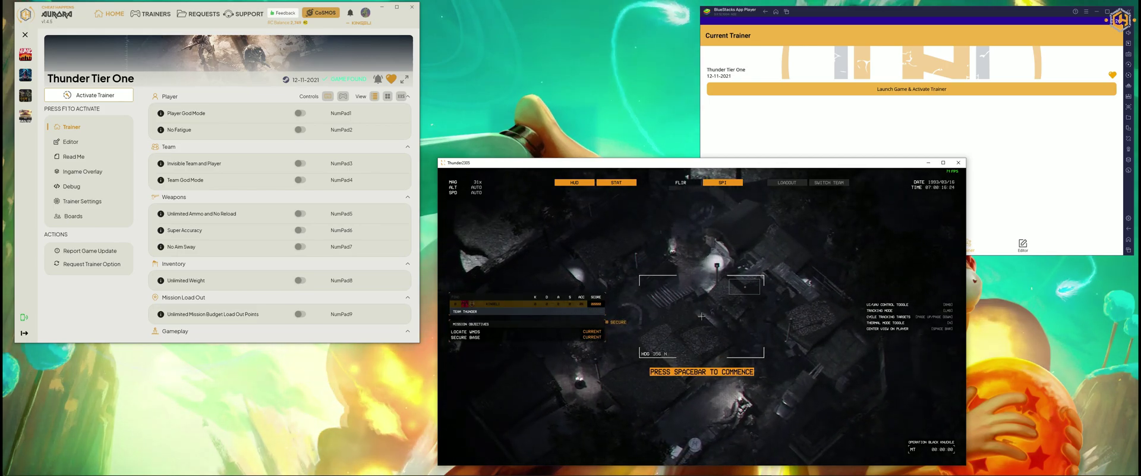
{"action": "left_click", "coordinate": [941, 123]}
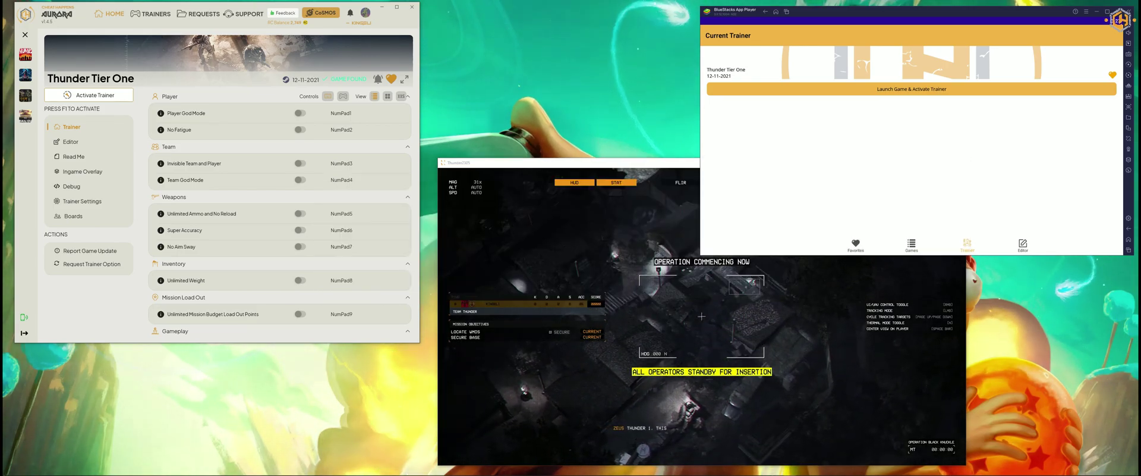
{"action": "left_click", "coordinate": [743, 330]}
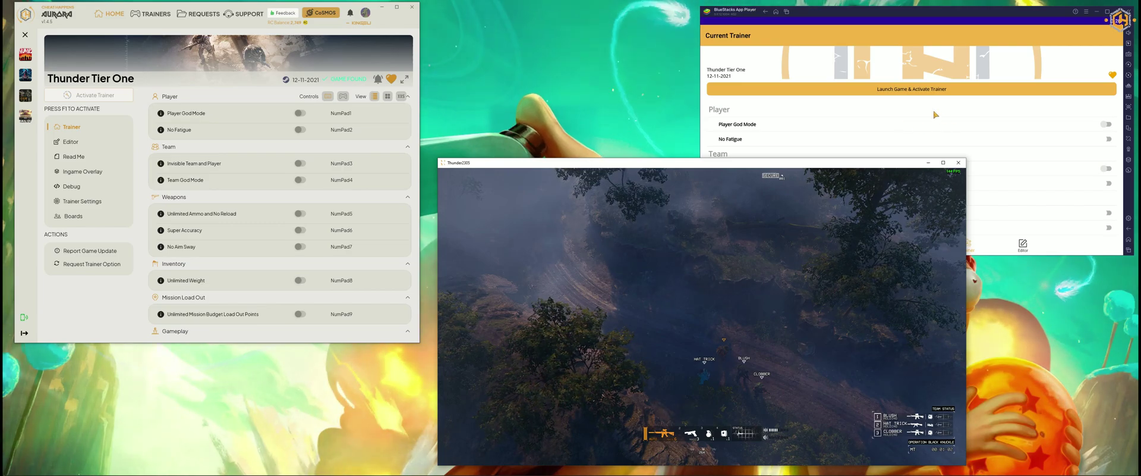
Step: Turn on Player God Mode in the mobile trainer, then walk forward across the terrain
{"action": "left_click", "coordinate": [1013, 120]}
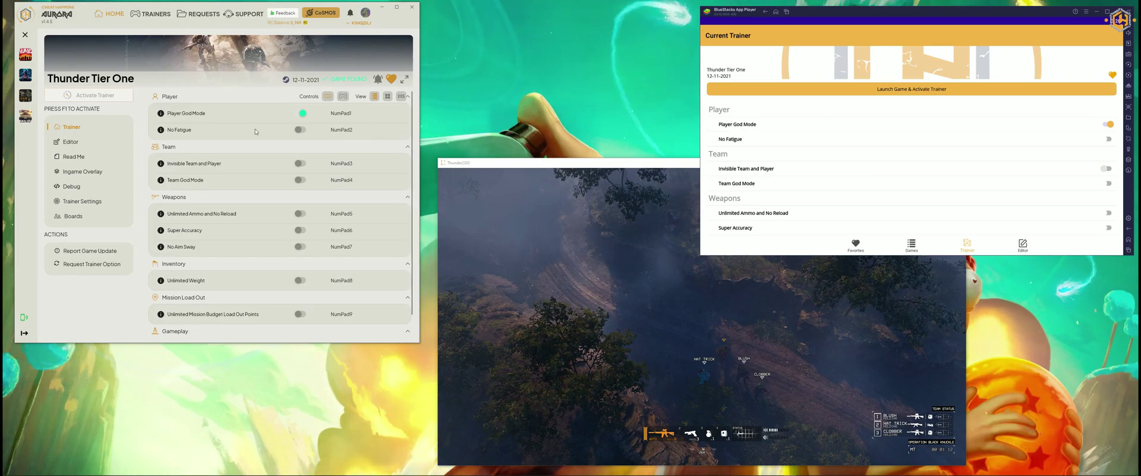
{"action": "left_click", "coordinate": [488, 249]}
{"action": "key", "text": "w"}
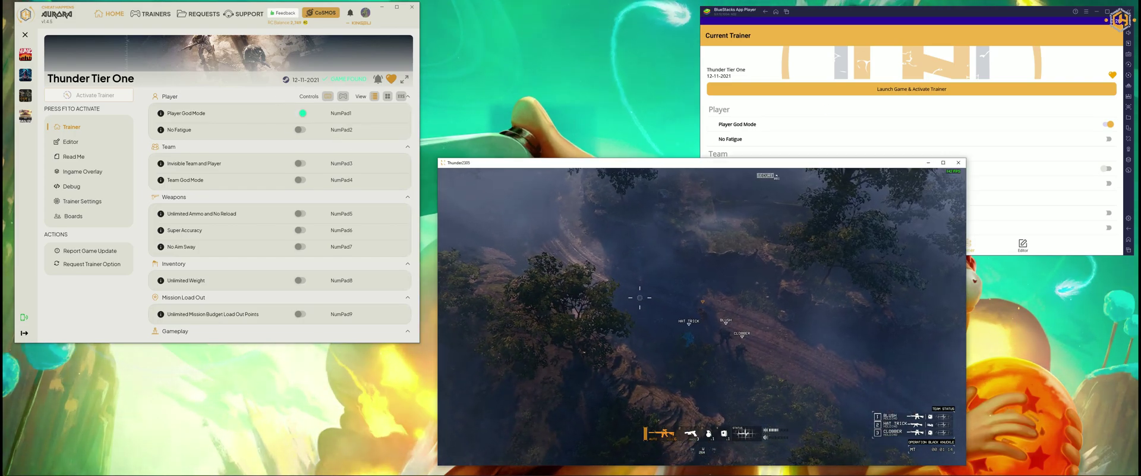
{"action": "key", "text": "w"}
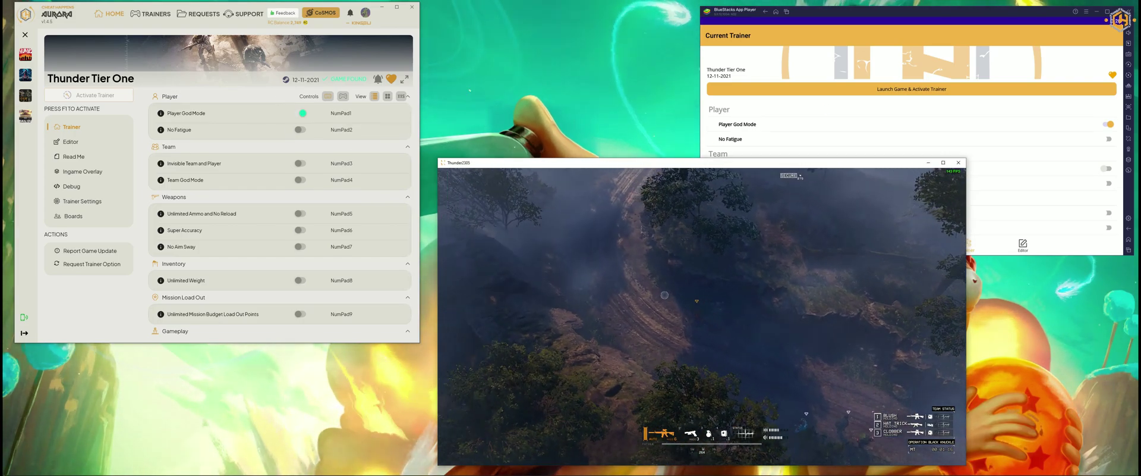
{"action": "key", "text": "w"}
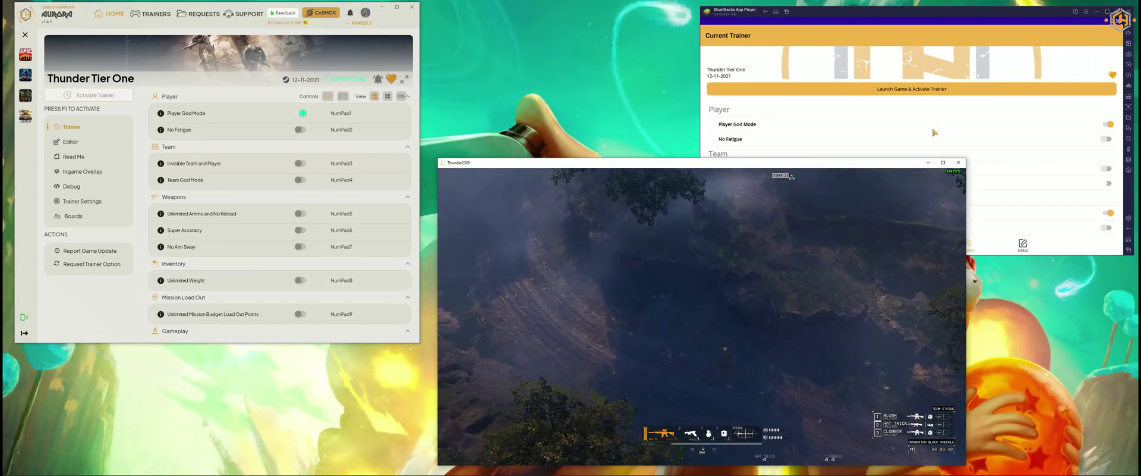
Step: Turn on the No Fatigue cheat and scroll down the mobile trainer list
{"action": "left_click", "coordinate": [969, 121]}
{"action": "left_click", "coordinate": [1107, 139]}
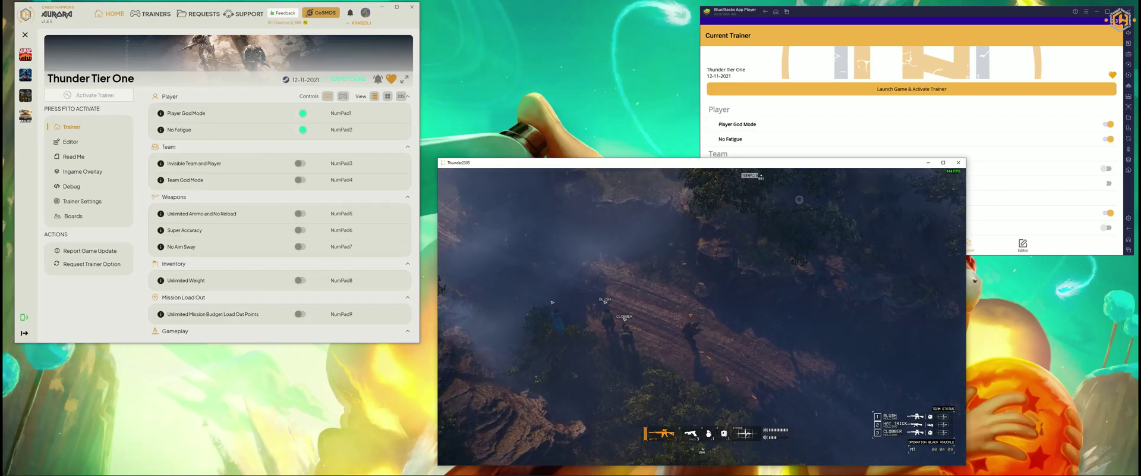
{"action": "left_click", "coordinate": [1021, 184]}
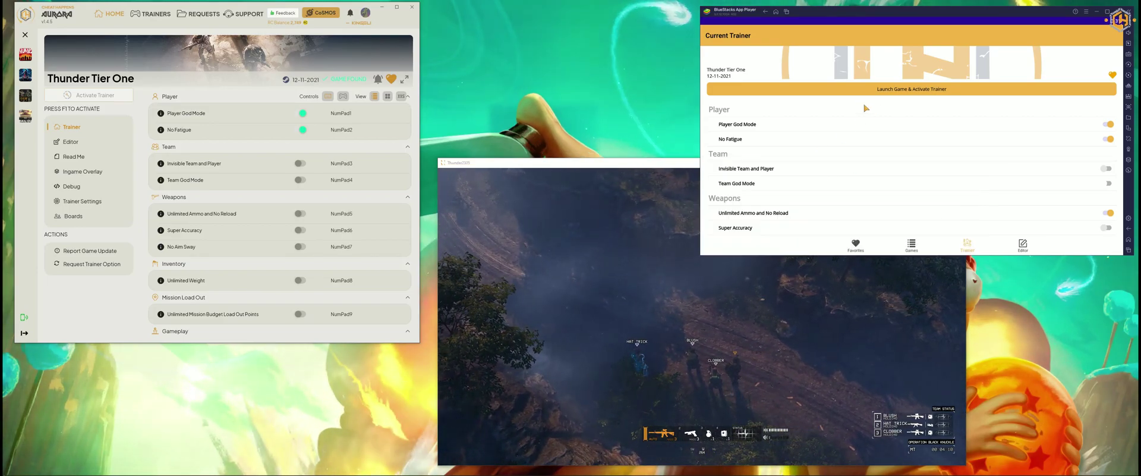
{"action": "scroll", "coordinate": [1020, 185], "scroll_direction": "down", "scroll_amount": 1}
{"action": "scroll", "coordinate": [1020, 185], "scroll_direction": "down", "scroll_amount": 3}
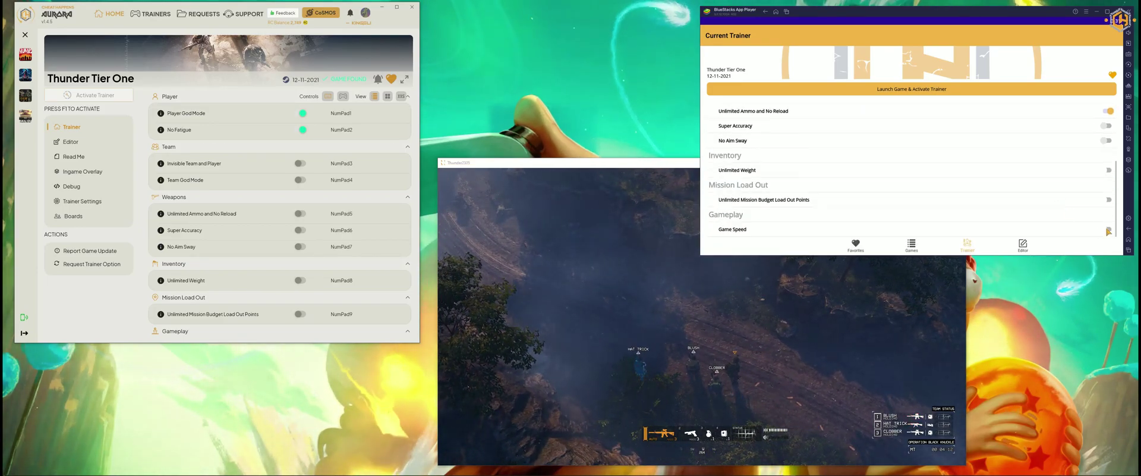
{"action": "left_click", "coordinate": [891, 359]}
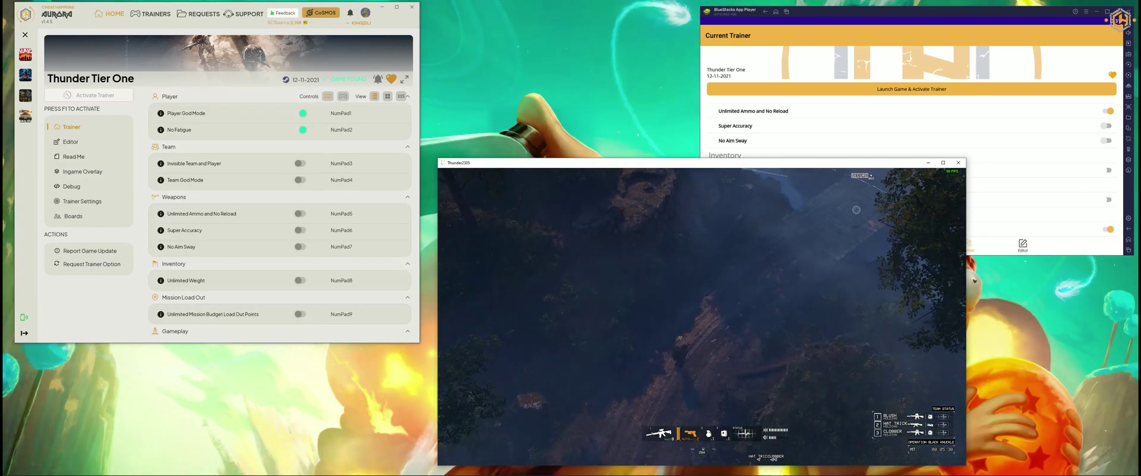
Step: Collapse the Team cheats section and toggle Game Speed, then resume the mission
{"action": "left_click", "coordinate": [240, 148]}
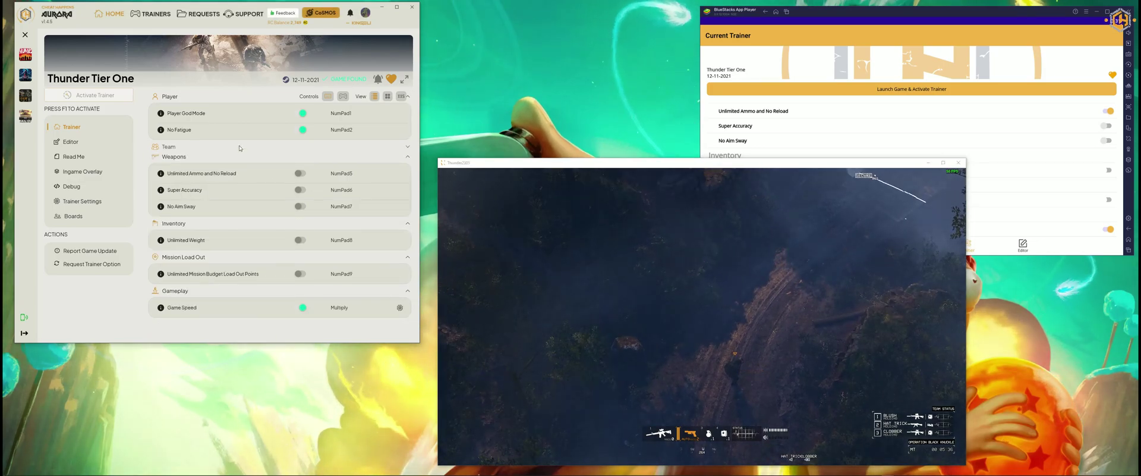
{"action": "left_click", "coordinate": [300, 307]}
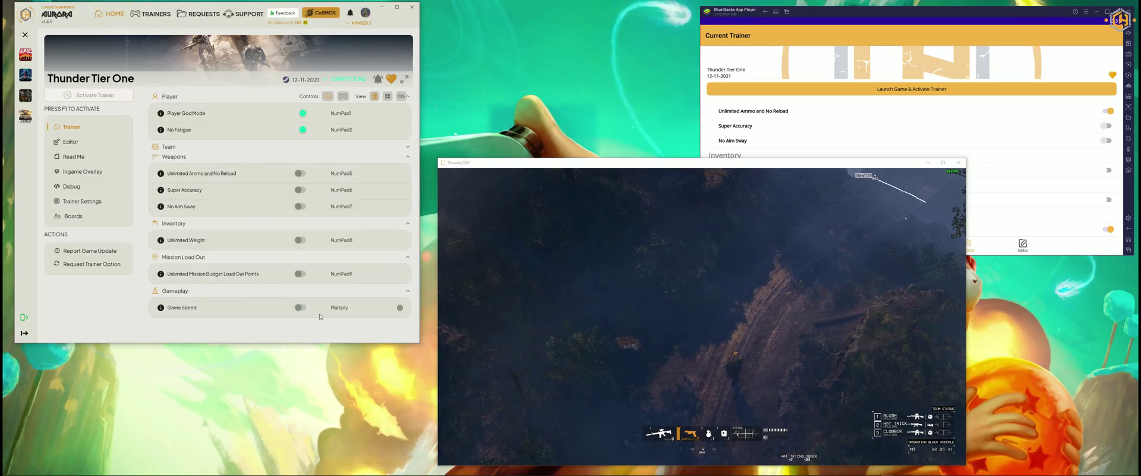
{"action": "left_click", "coordinate": [606, 309]}
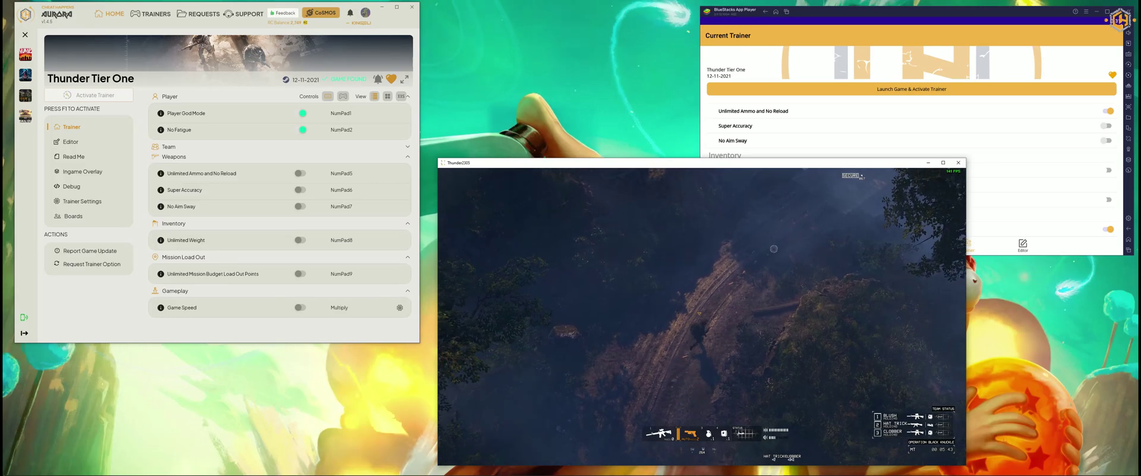